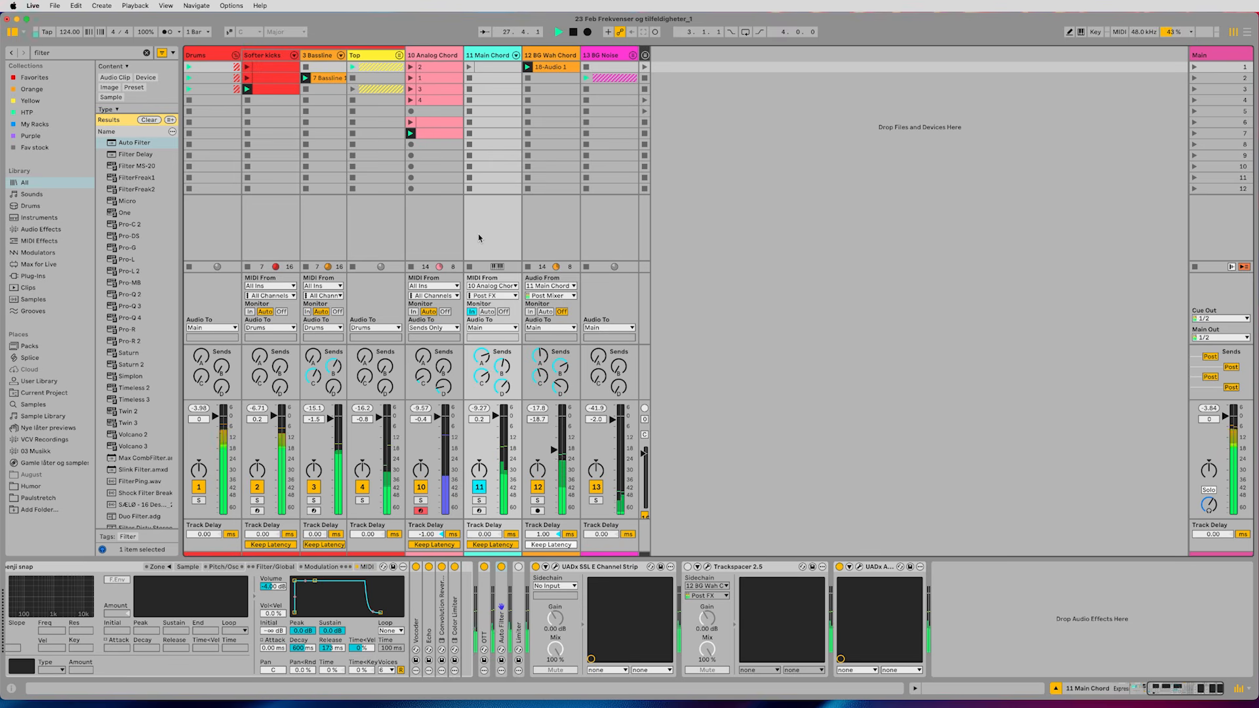
# - Stop playback and inspect the 10 Analog Chord track's Minor Triad and Analog devices and its audio output routing
pyautogui.click(572, 32)
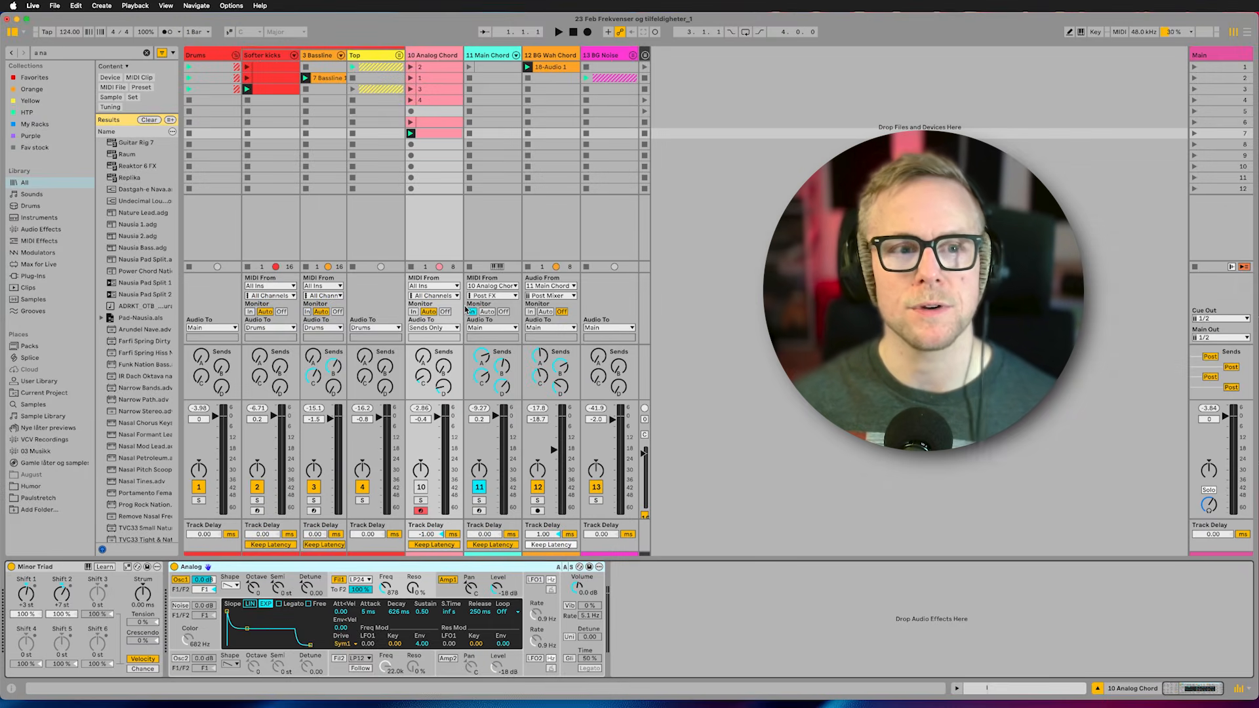
pyautogui.click(439, 58)
pyautogui.click(53, 567)
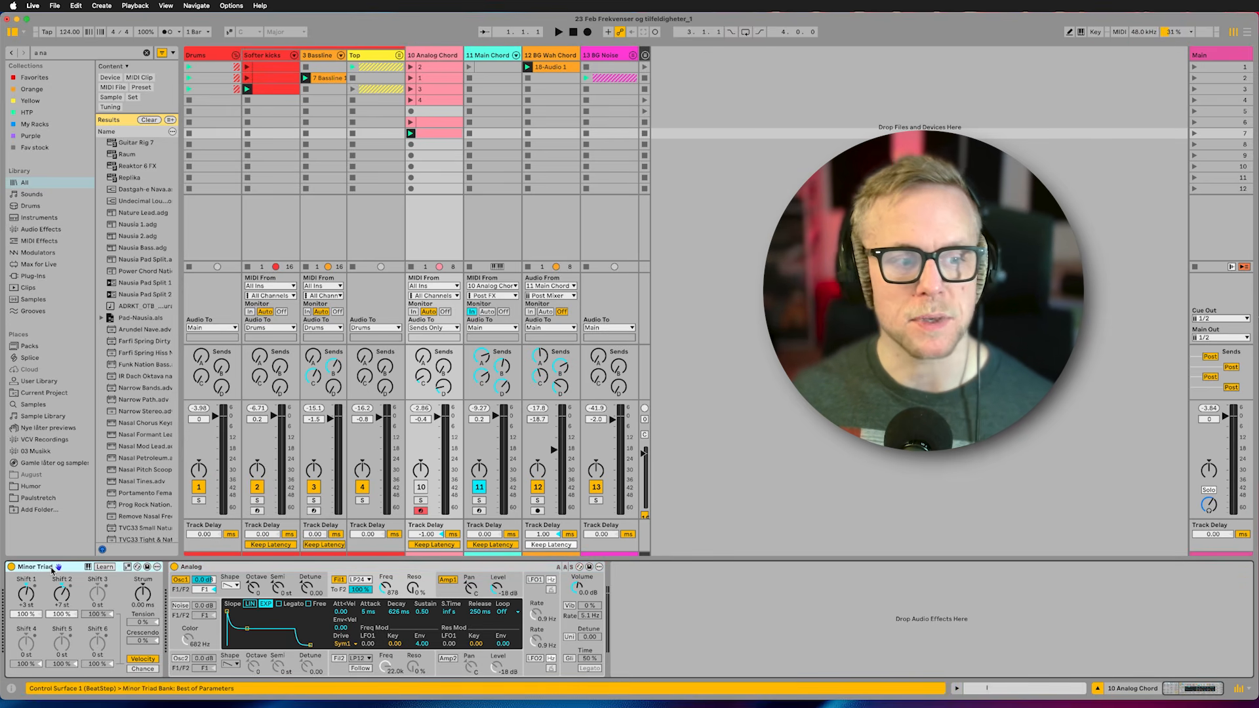
pyautogui.click(194, 567)
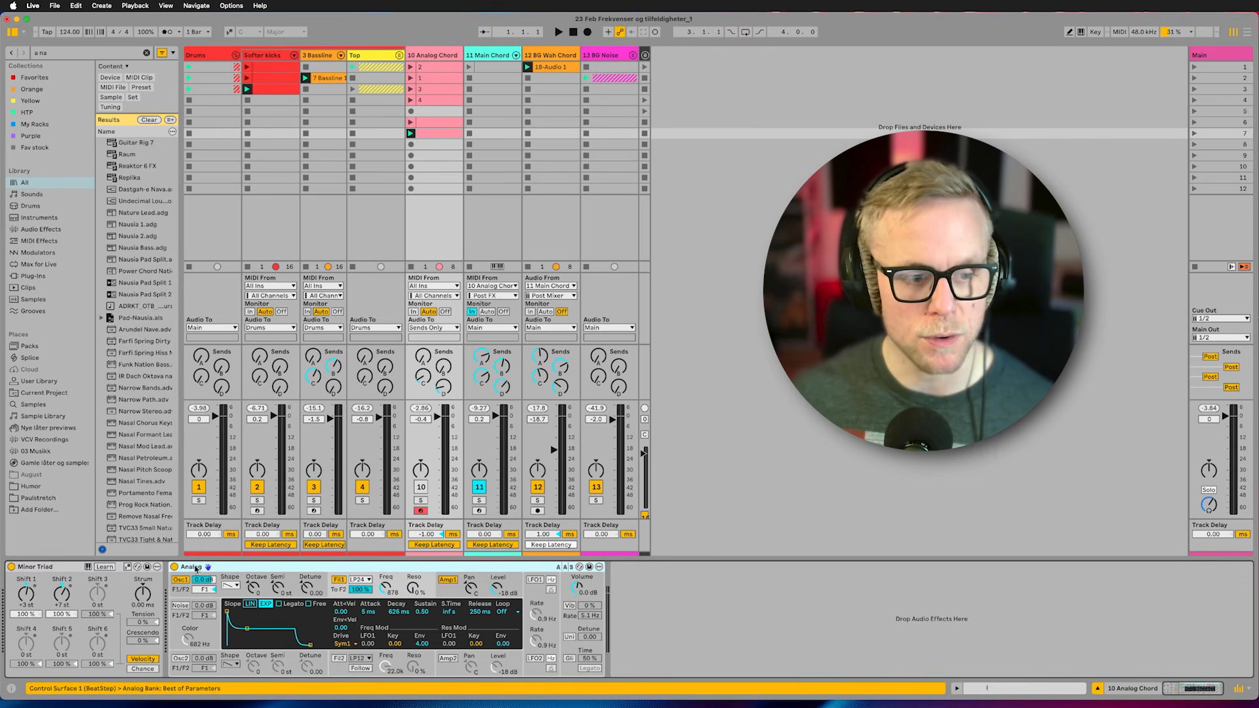
pyautogui.click(432, 328)
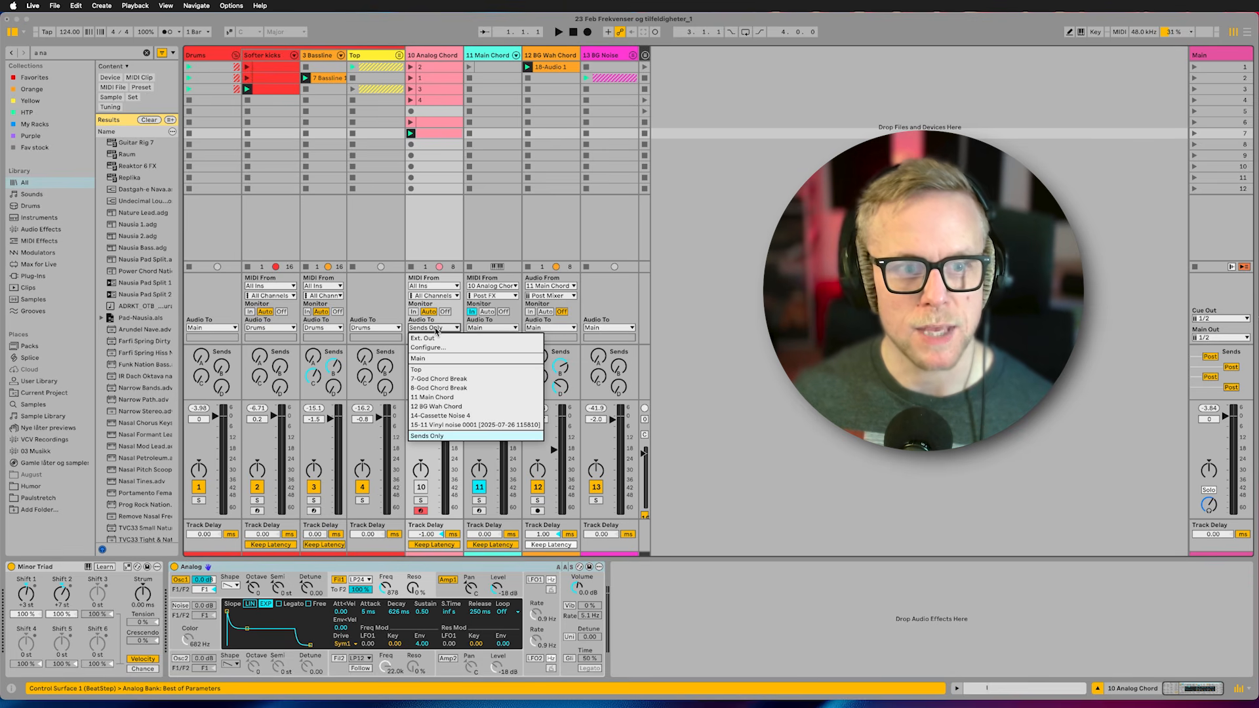
pyautogui.click(436, 329)
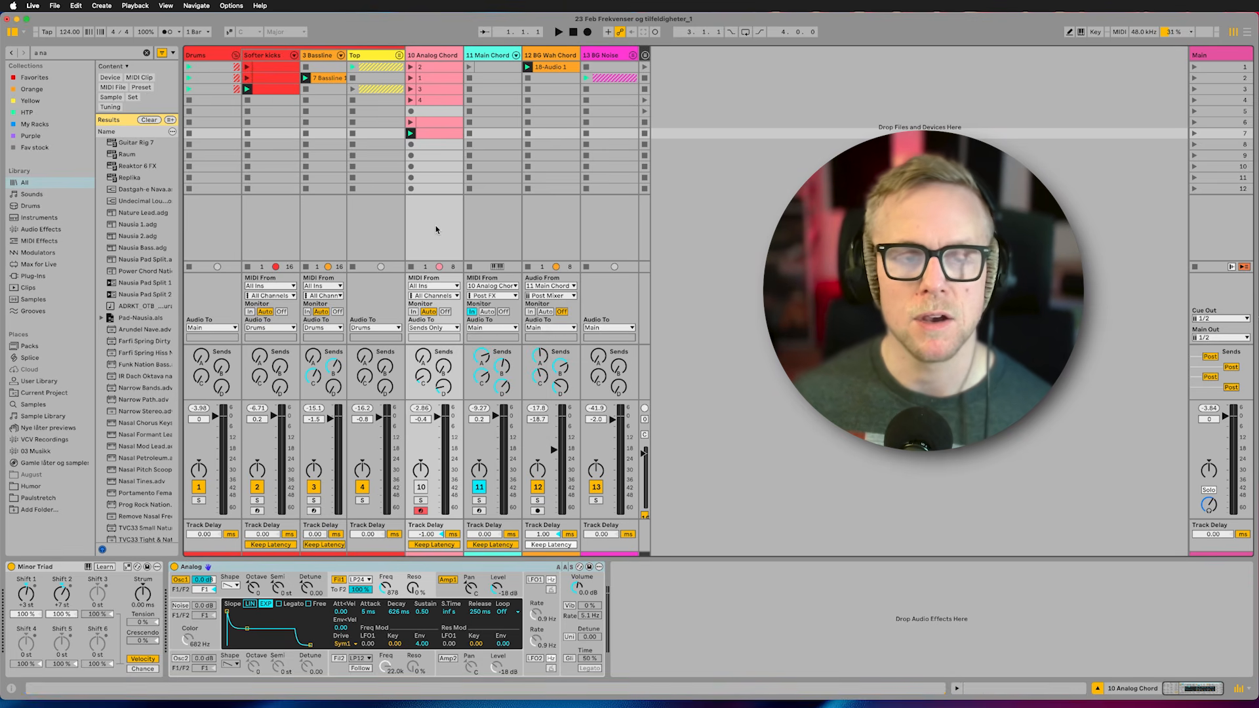
# - Show the 11 Main Chord track's device chain with the Finger snap chain selected in its Instrument Rack
pyautogui.click(504, 225)
pyautogui.click(280, 607)
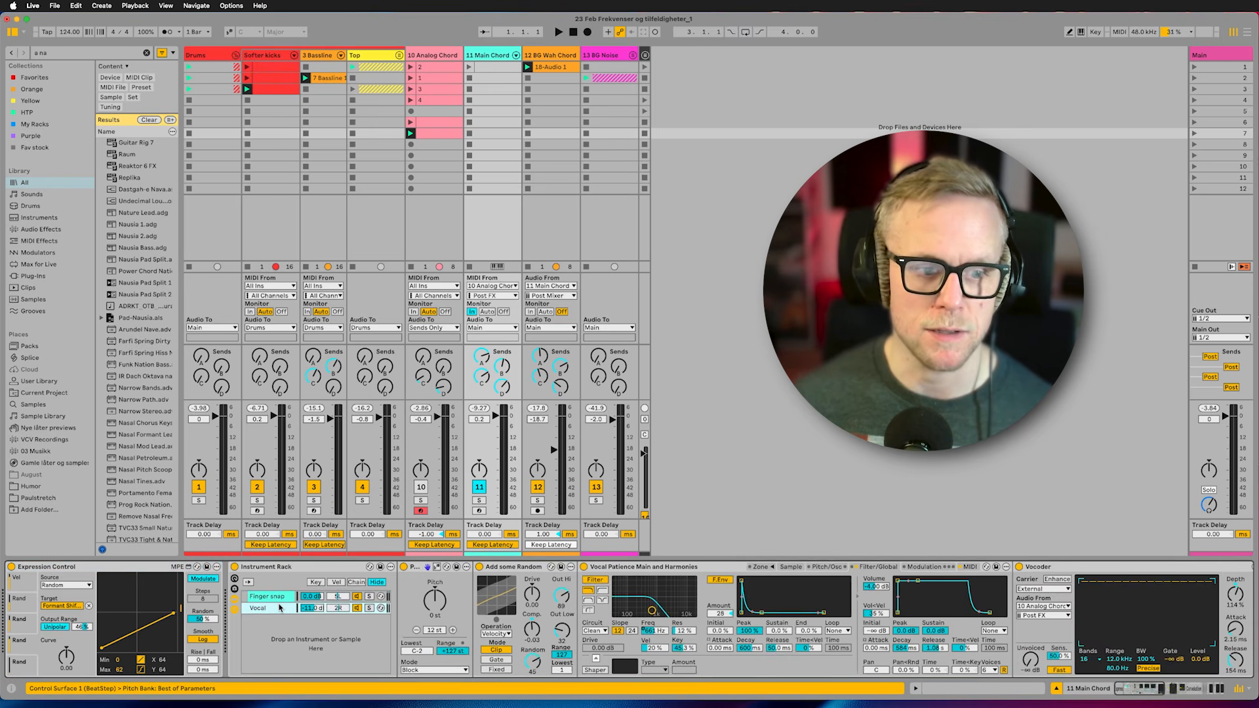
pyautogui.click(282, 596)
pyautogui.click(411, 274)
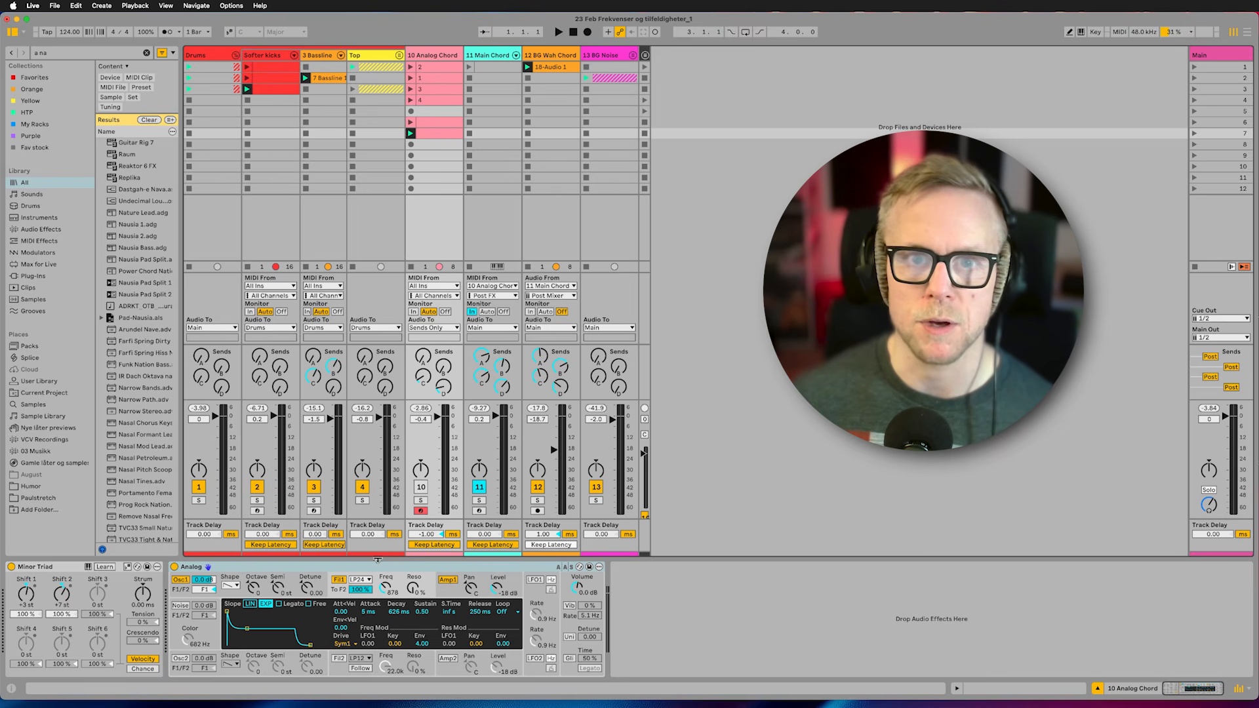
pyautogui.press('Right')
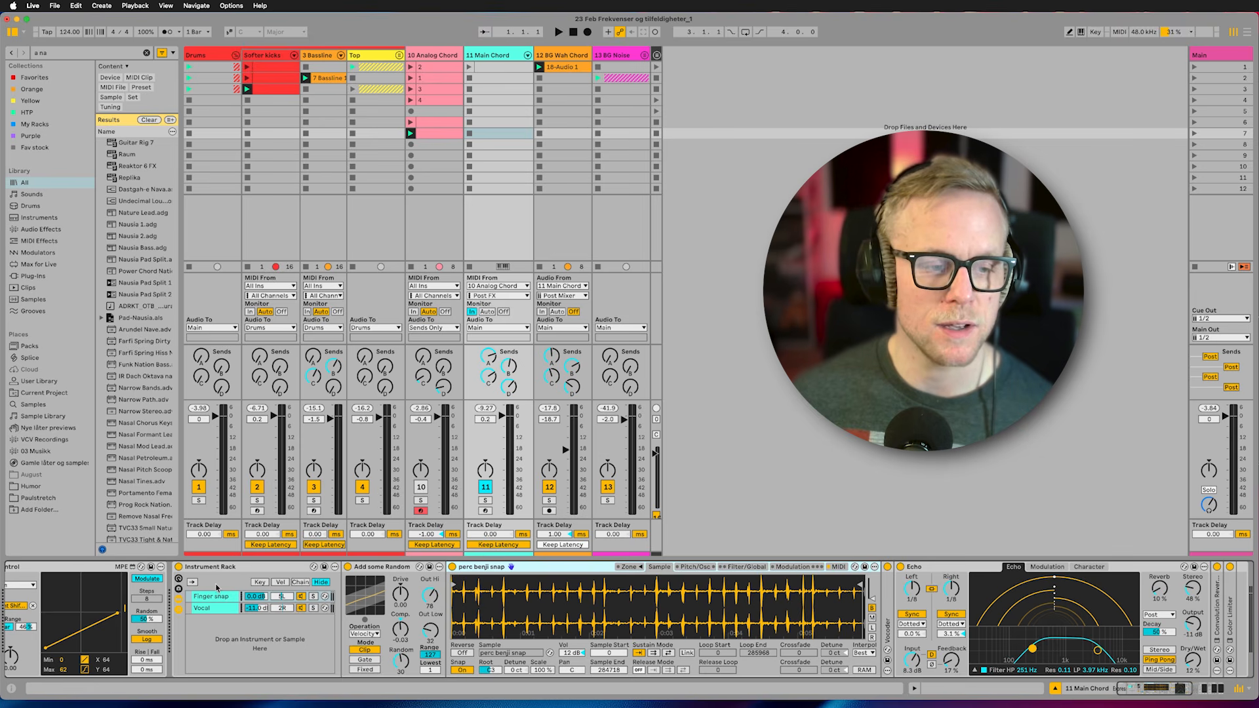
# - Examine the random velocity device and the perc benji snap Sampler's sample and velocity-to-sample-offset mapping
pyautogui.click(379, 568)
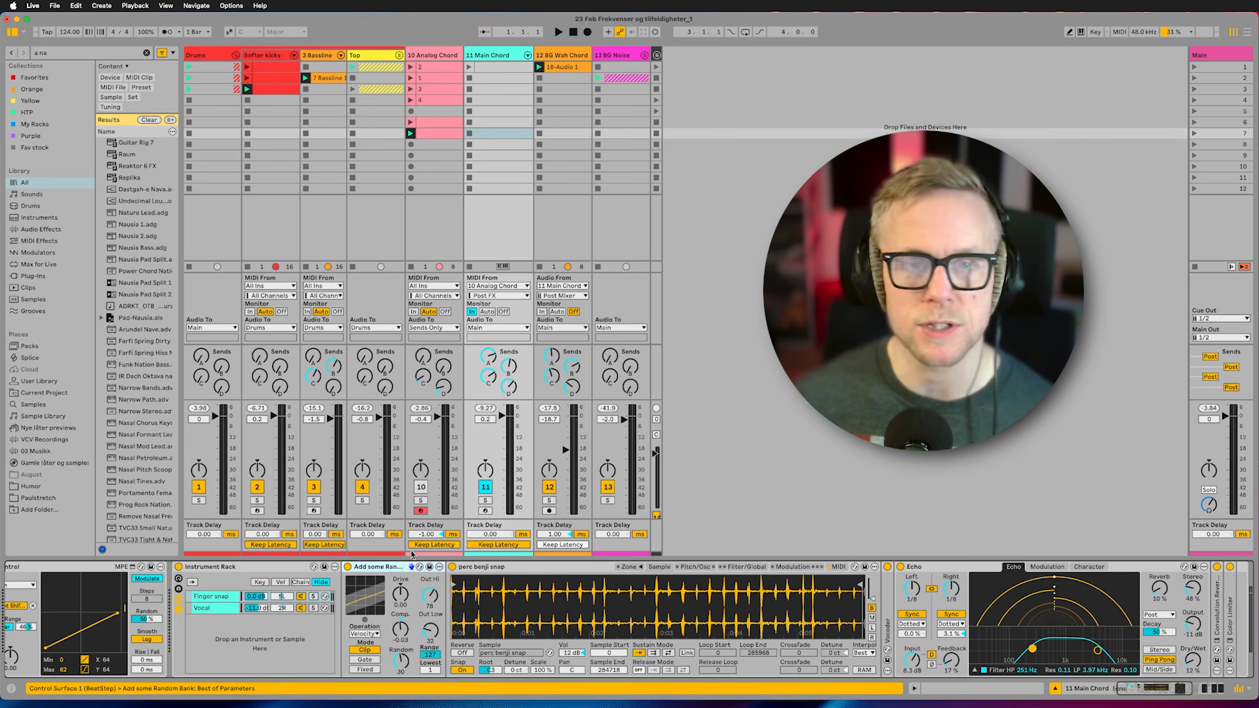
pyautogui.click(495, 567)
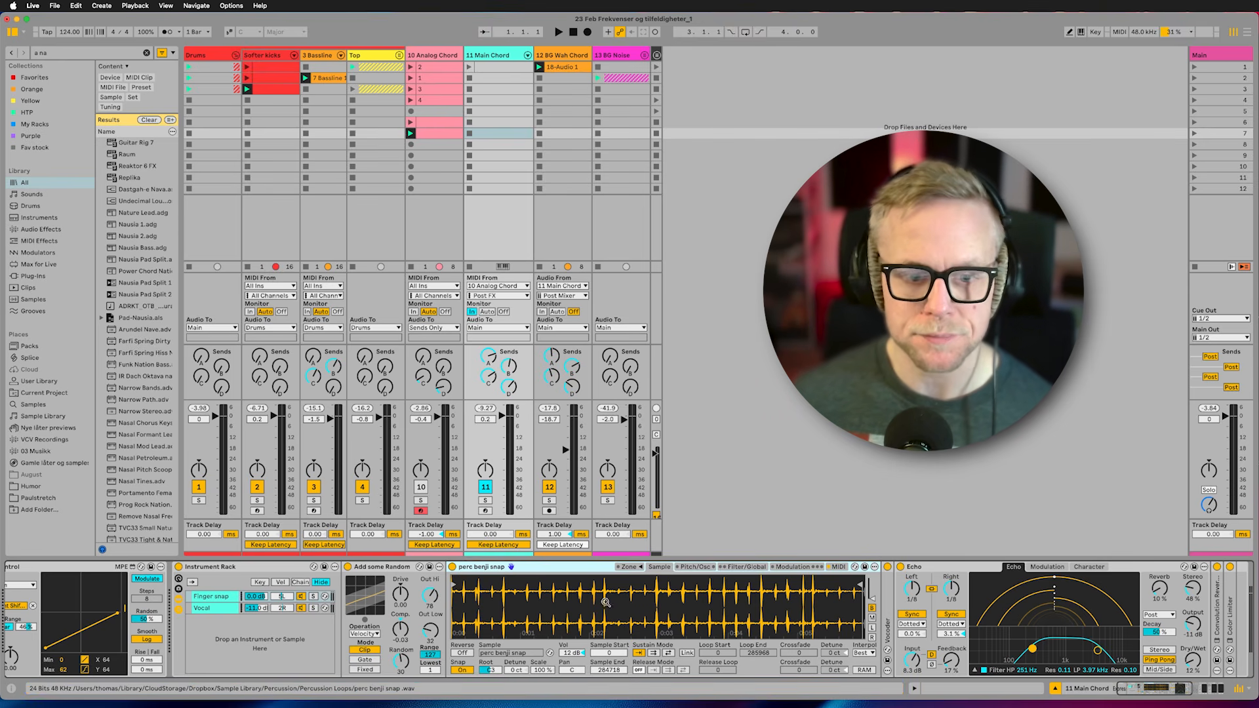
pyautogui.click(838, 566)
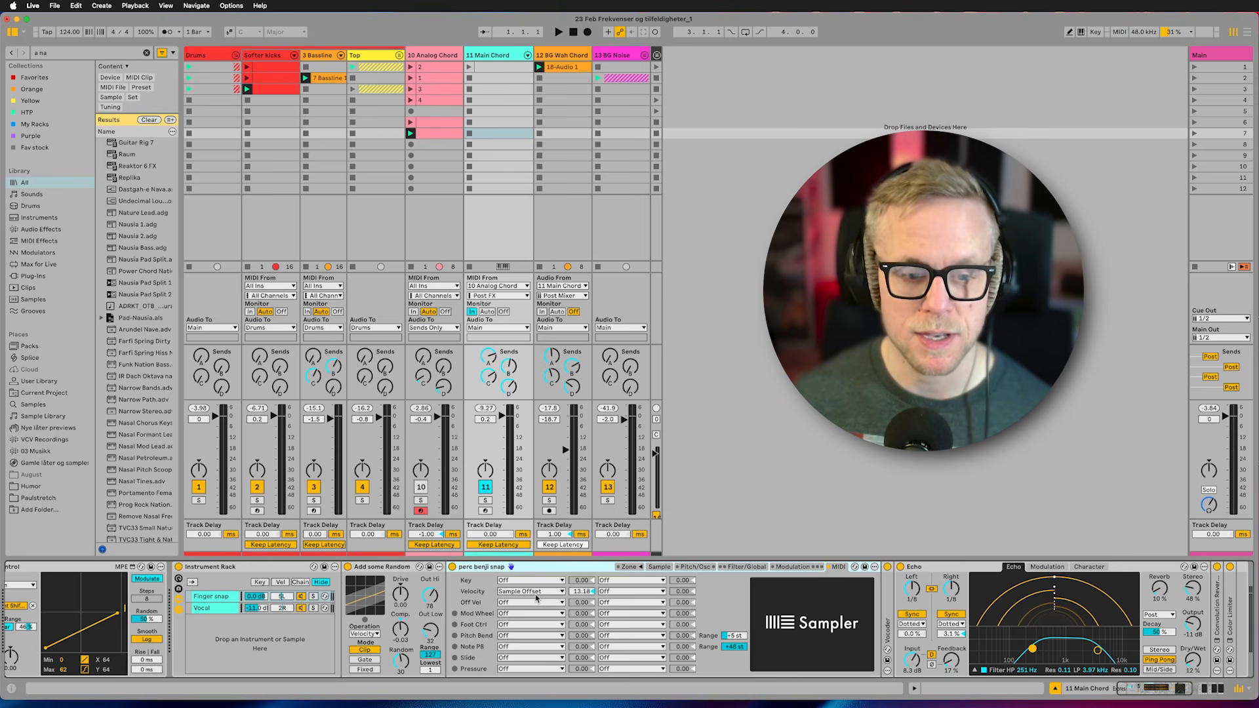
pyautogui.click(658, 566)
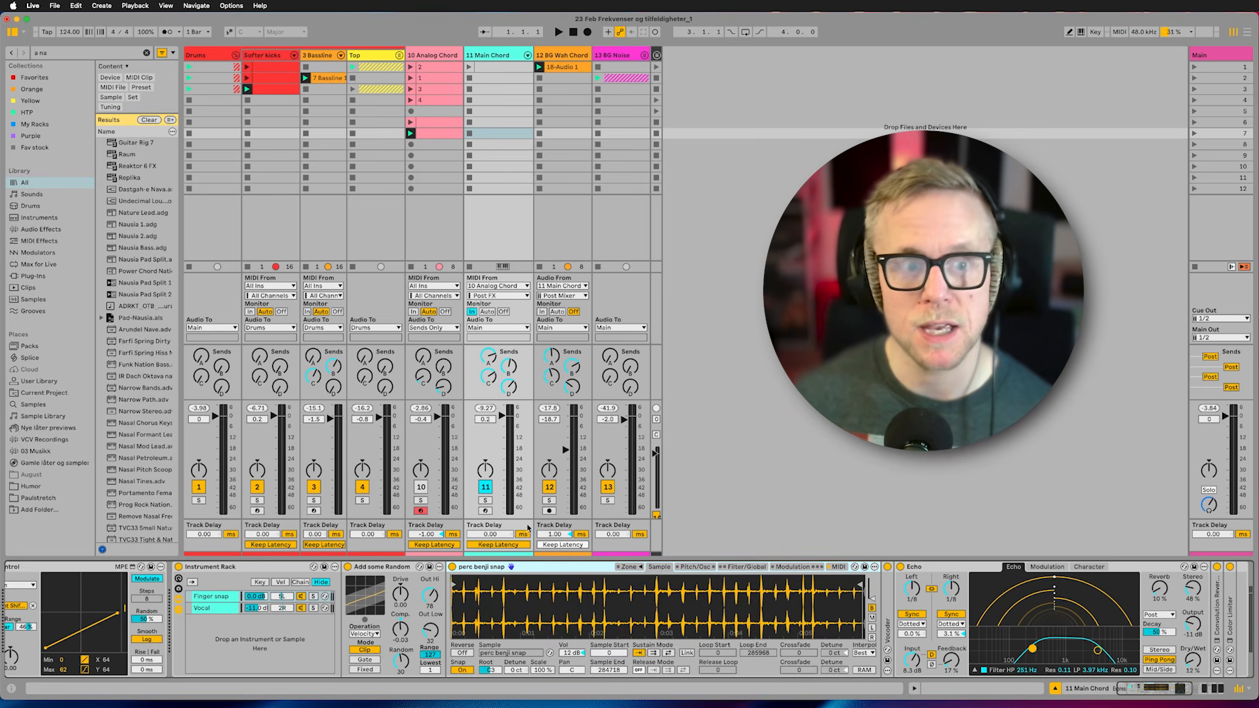
# - Review the perc benji snap Sampler's modulation, sample and filter/global settings
pyautogui.click(377, 577)
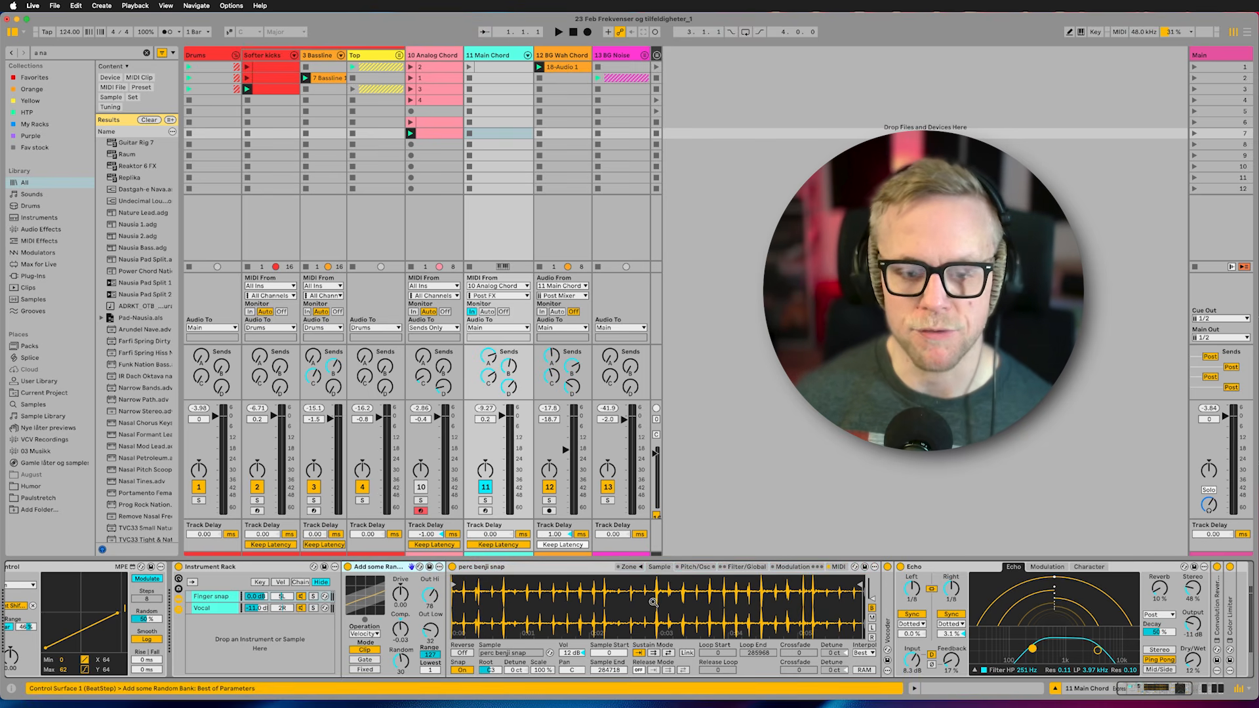
pyautogui.click(745, 567)
pyautogui.click(779, 568)
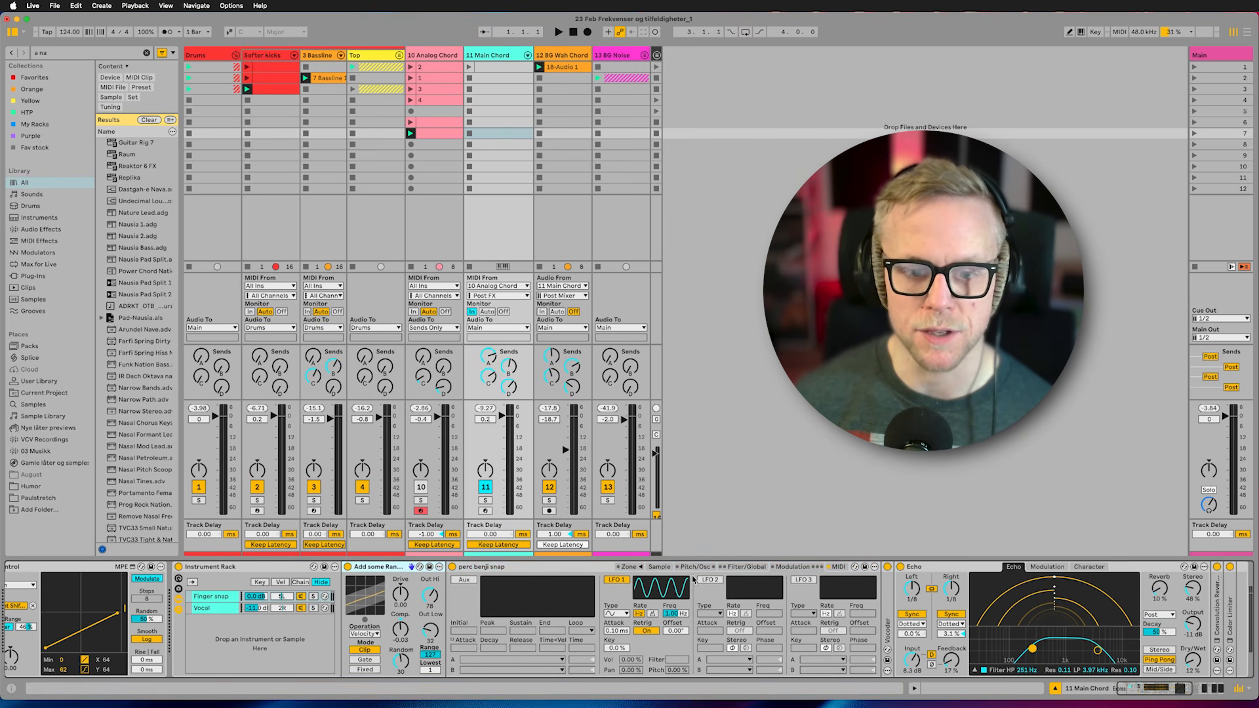
pyautogui.click(659, 566)
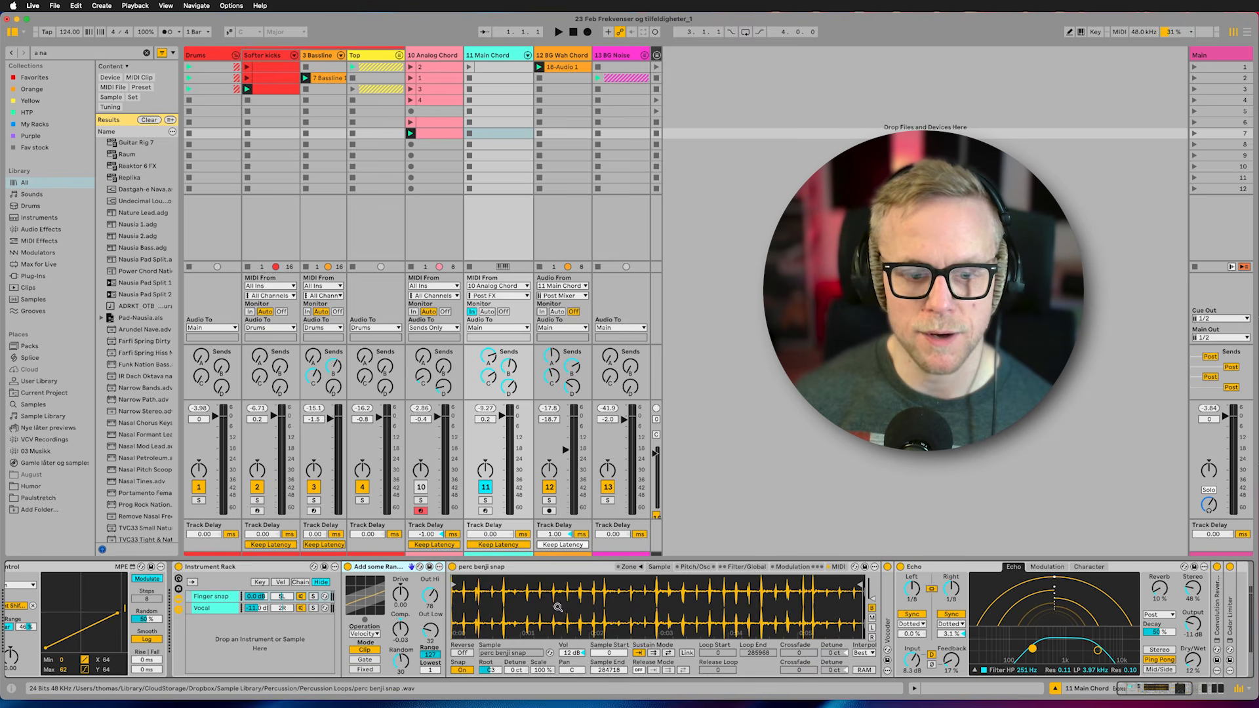
pyautogui.click(737, 568)
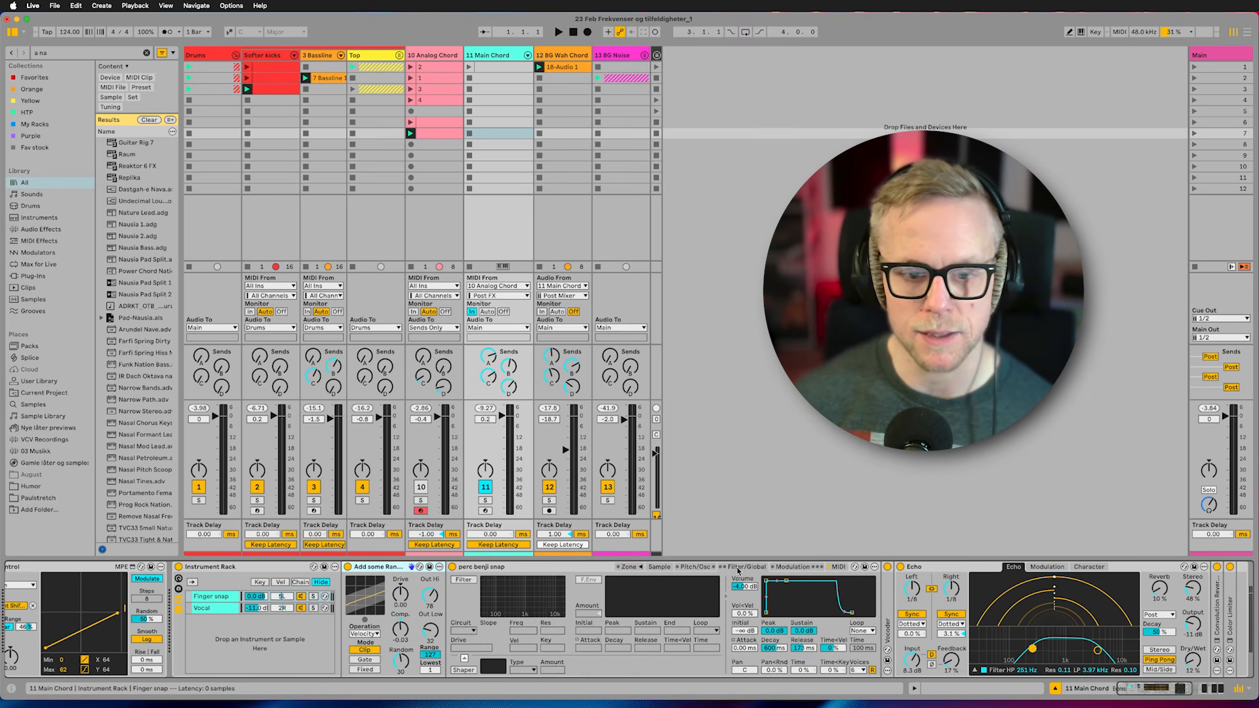
# - Unfold the Vocoder on the 11 Main Chord track and choose 10 Analog Chord as its external carrier source
pyautogui.doubleClick(887, 606)
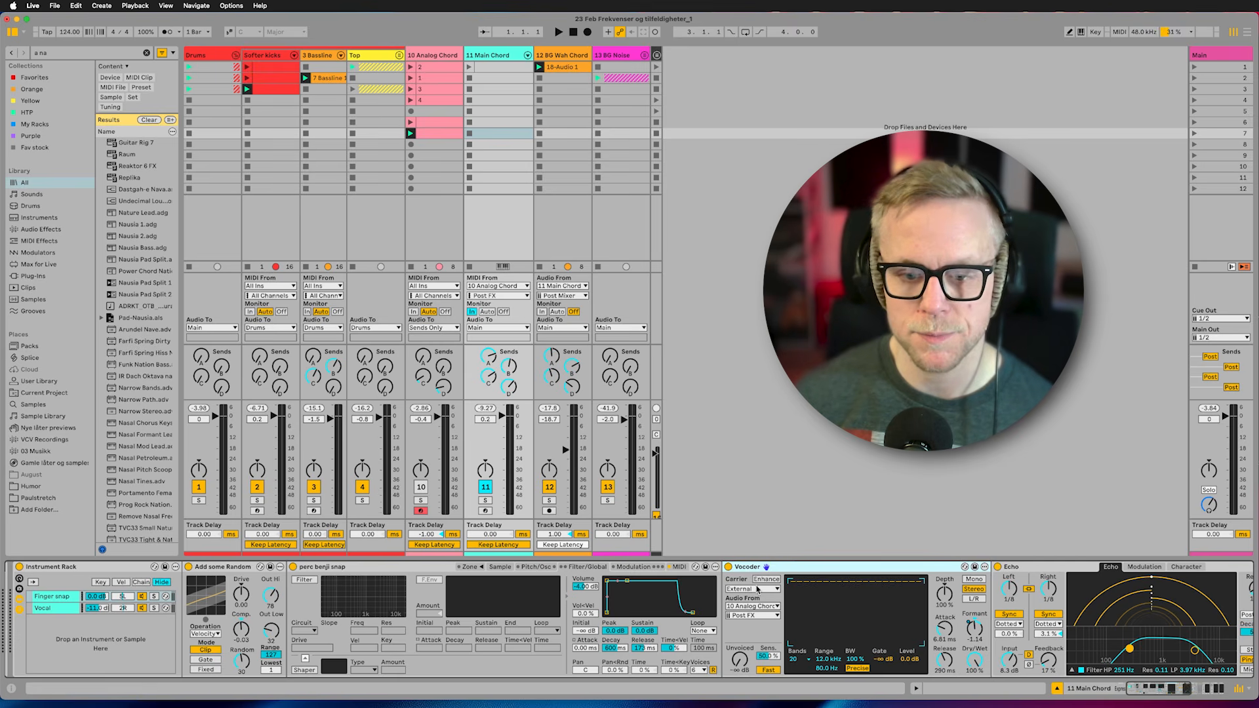
pyautogui.click(746, 607)
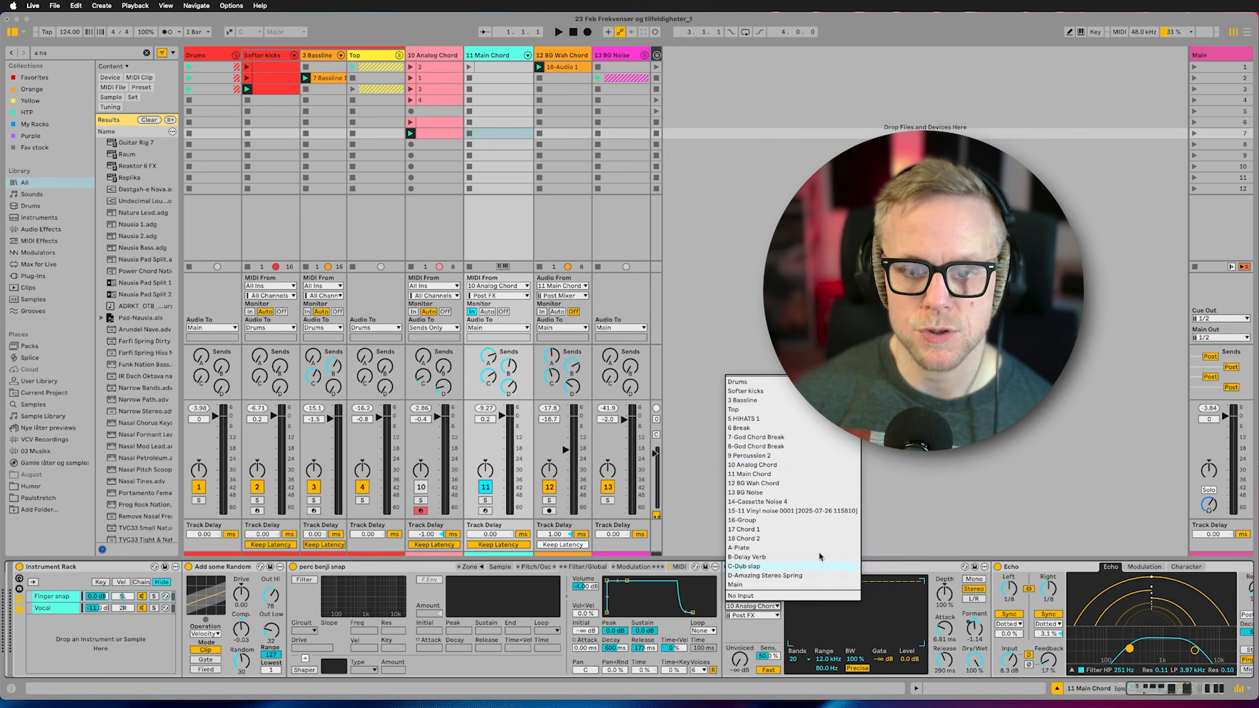
pyautogui.click(792, 466)
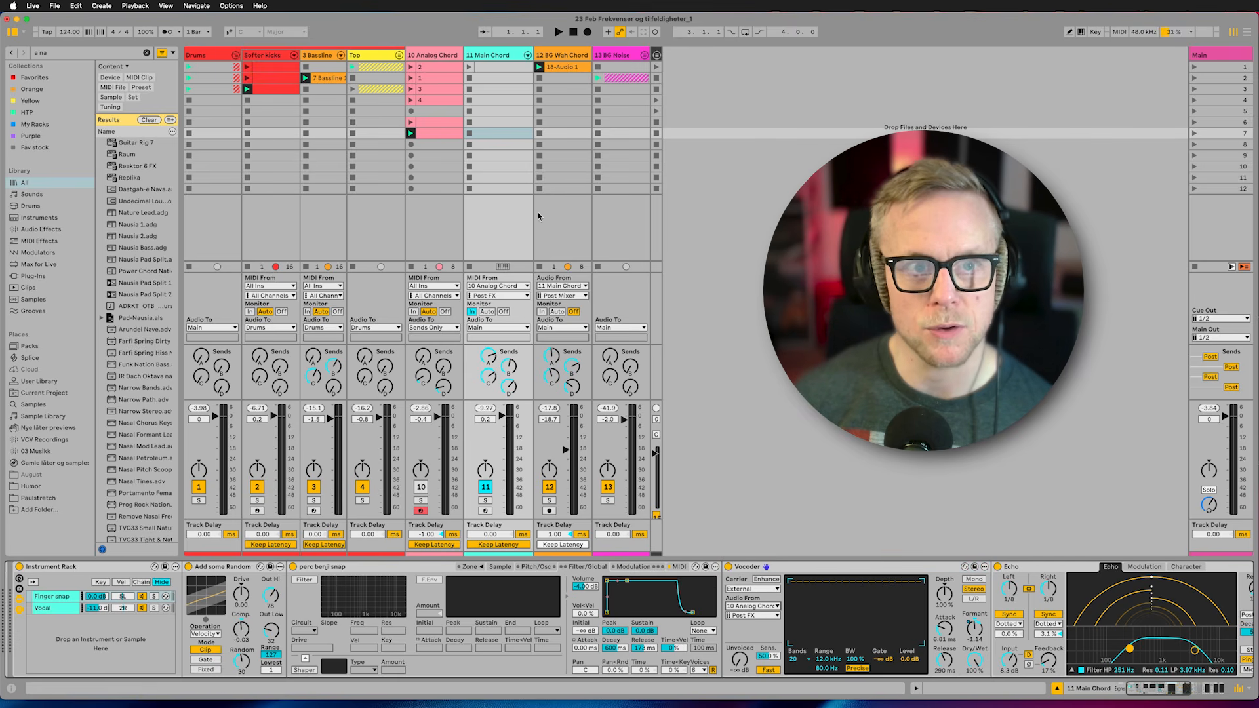
pyautogui.click(422, 221)
pyautogui.click(498, 219)
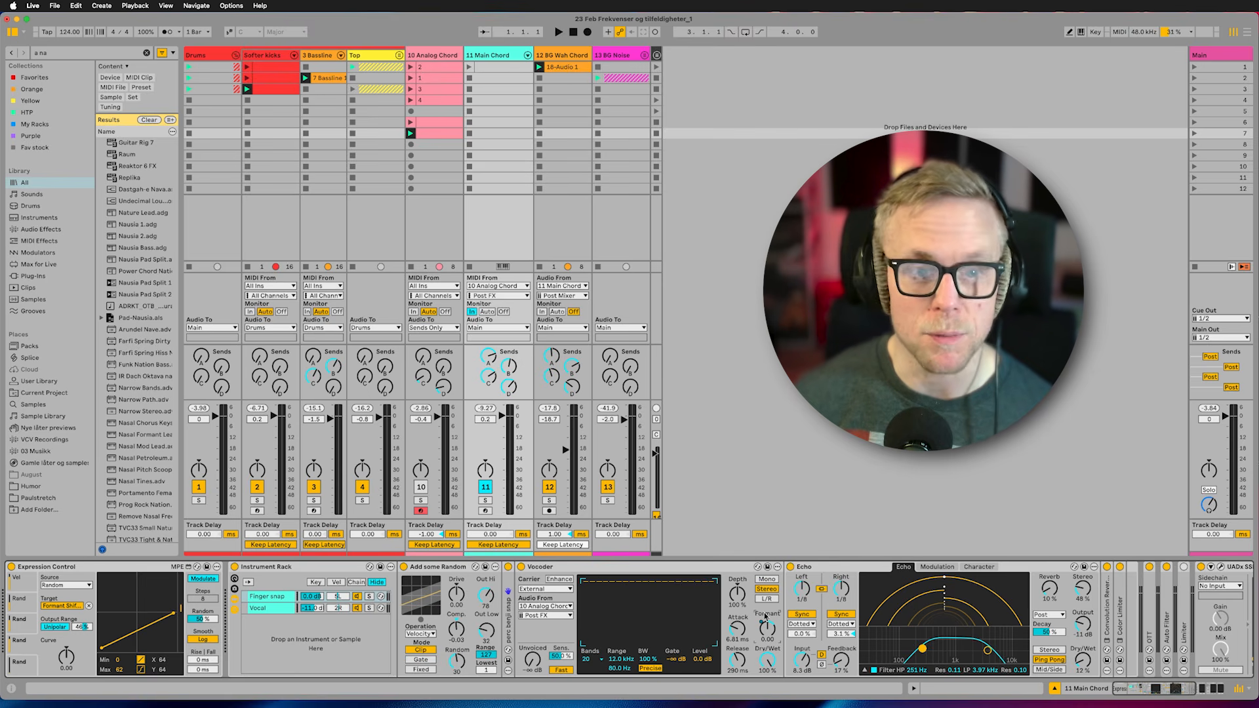
# - Check the Vocoder's available band counts and look over the Echo device that follows it
pyautogui.click(592, 661)
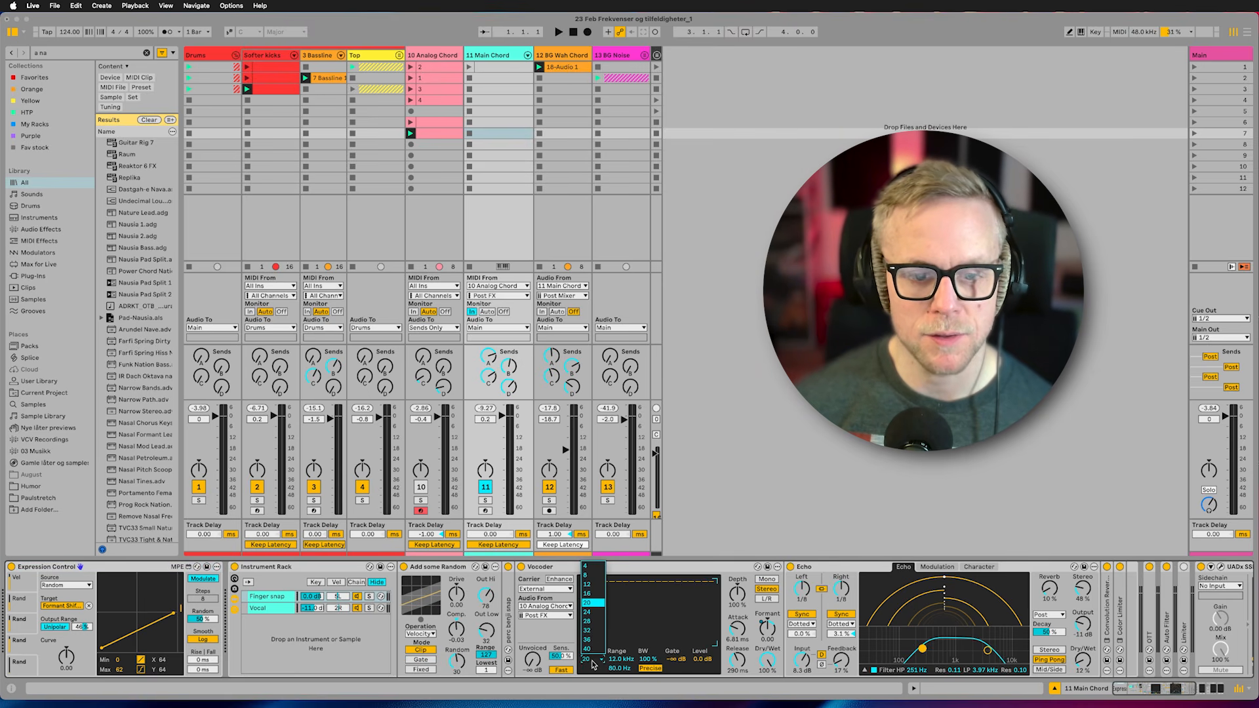
pyautogui.click(592, 662)
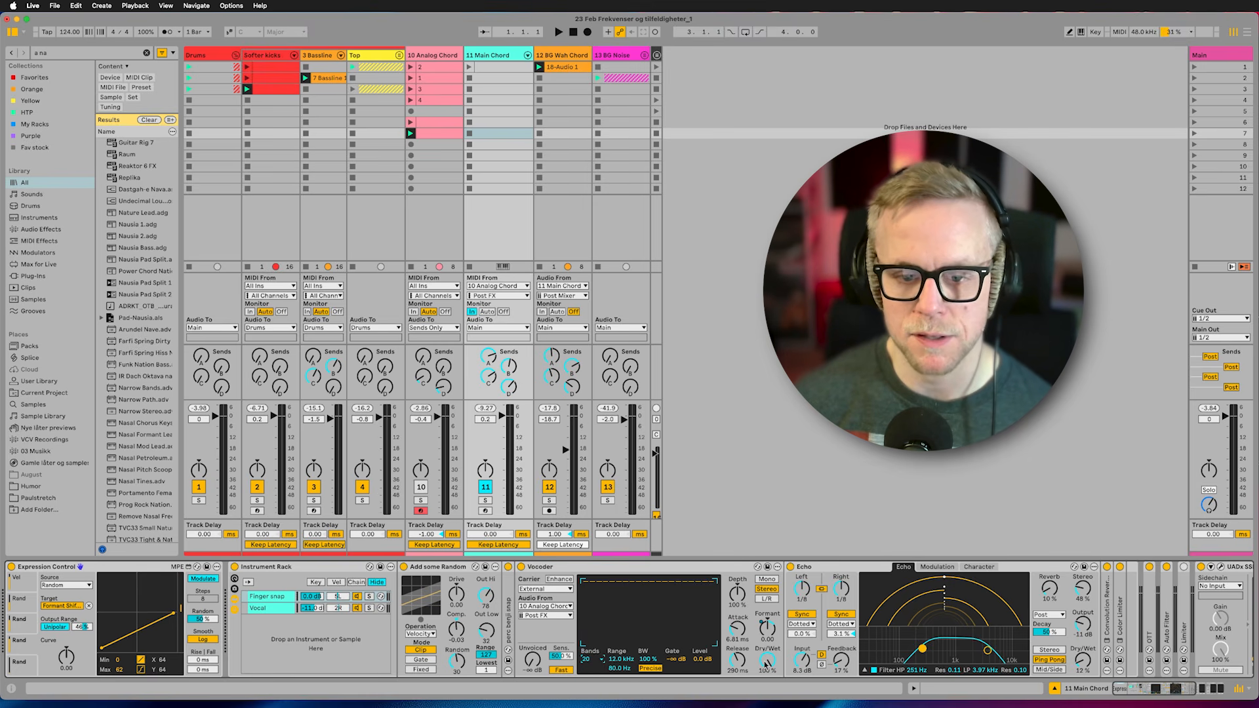
pyautogui.hscroll(3, 735, 630)
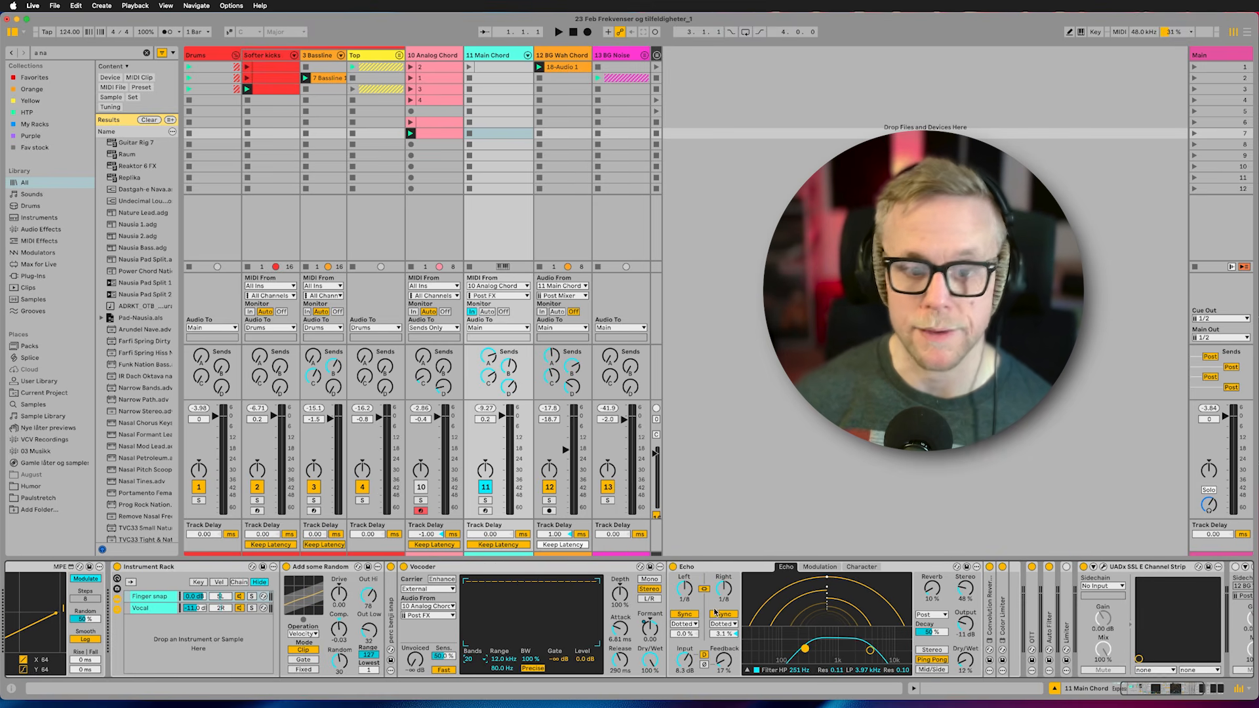
pyautogui.hscroll(2, 714, 612)
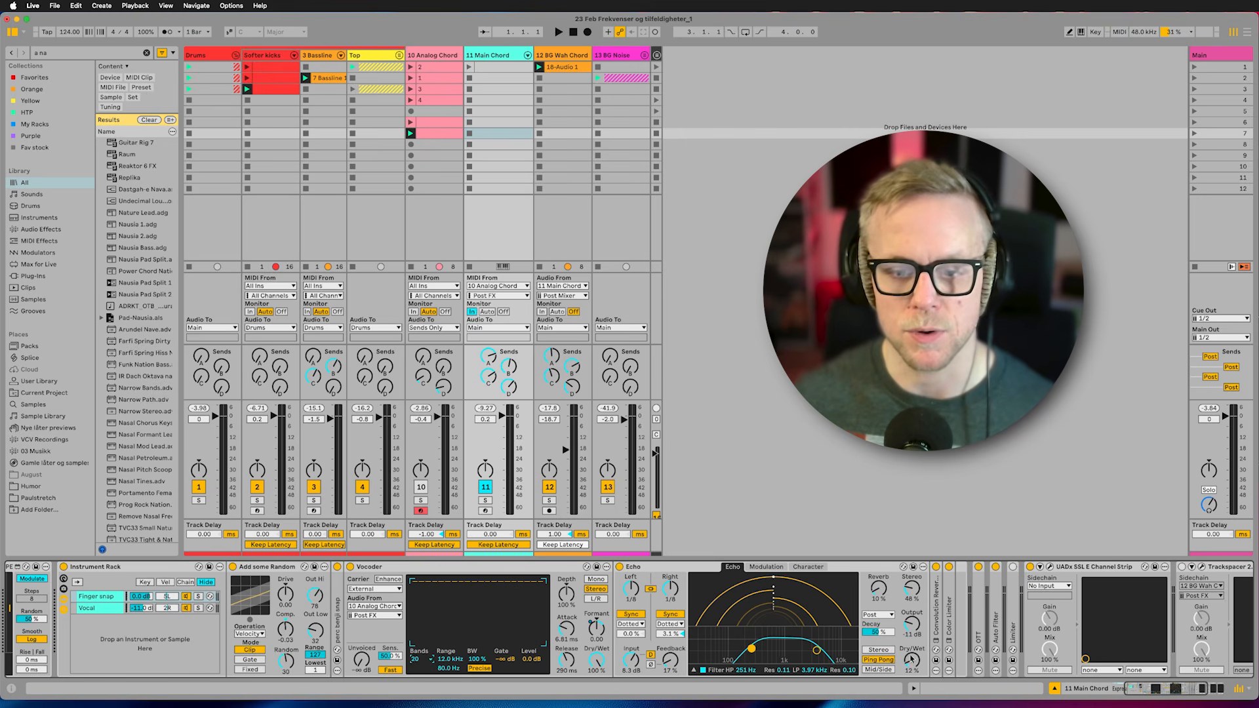
# - Unfold Convolution Reverb Pro and examine its impulse response and its Damp, EQ, Position and Shape settings
pyautogui.hscroll(6, 927, 621)
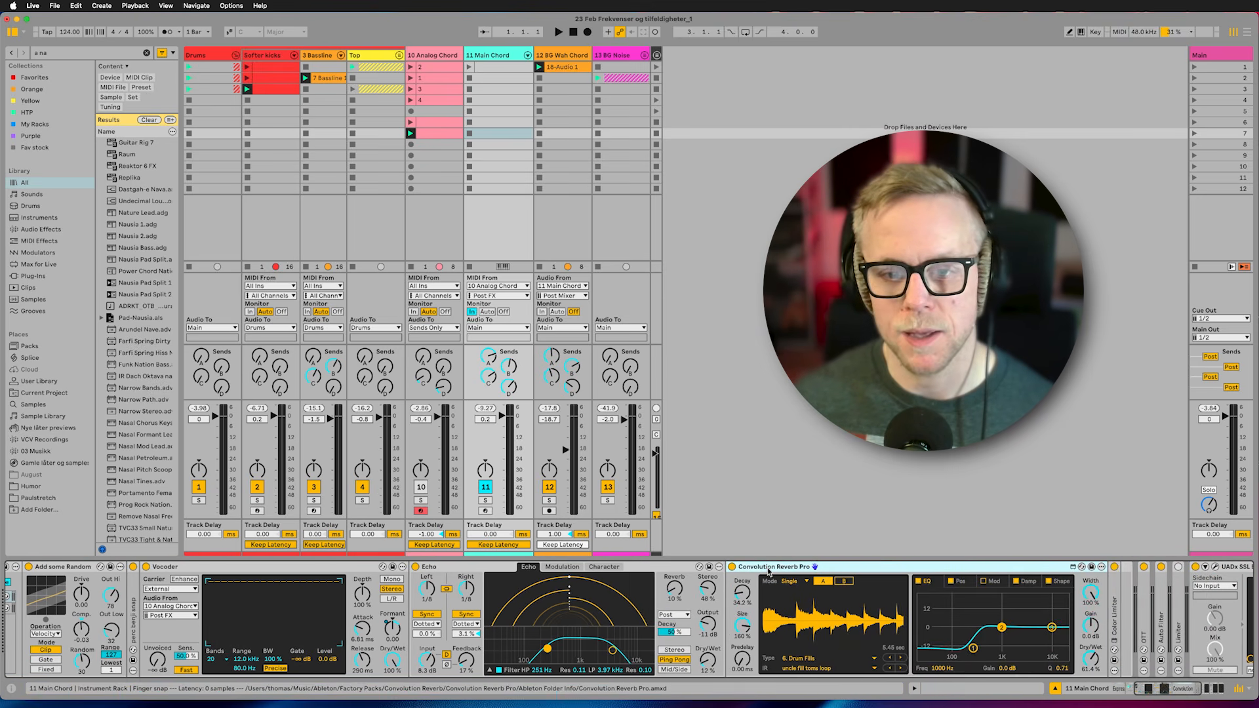
pyautogui.doubleClick(732, 600)
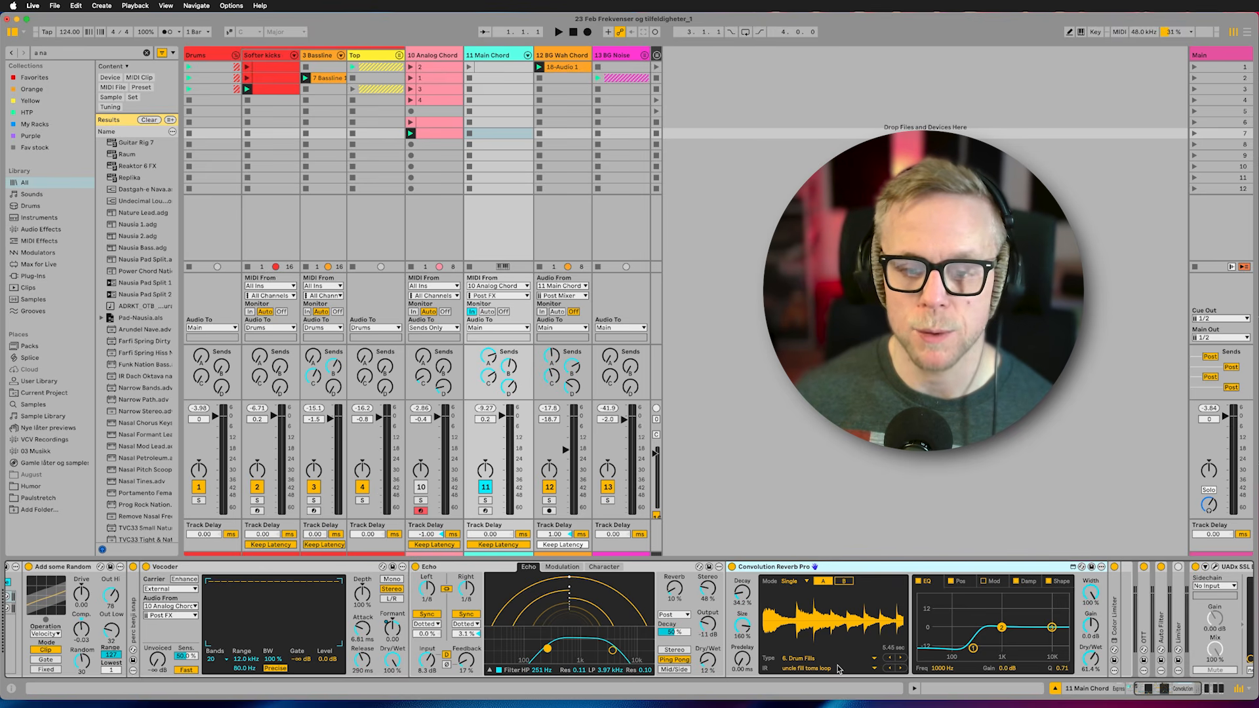
pyautogui.click(1023, 582)
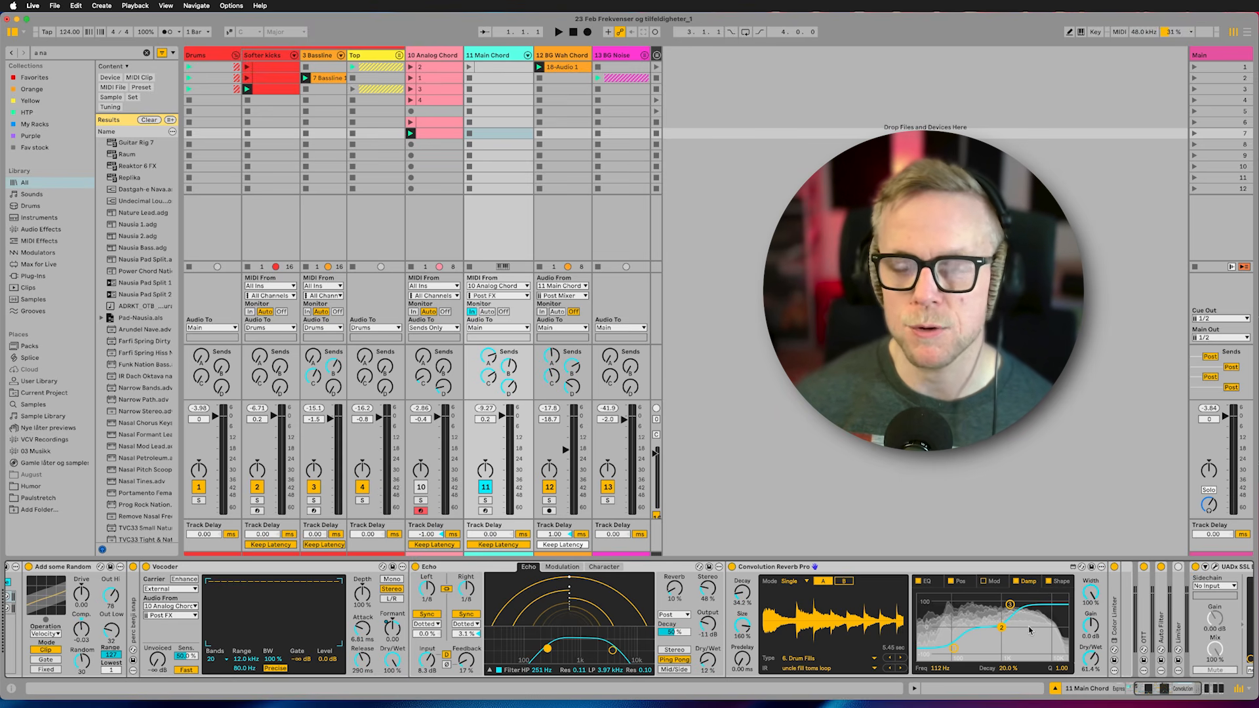
pyautogui.click(961, 581)
pyautogui.click(936, 583)
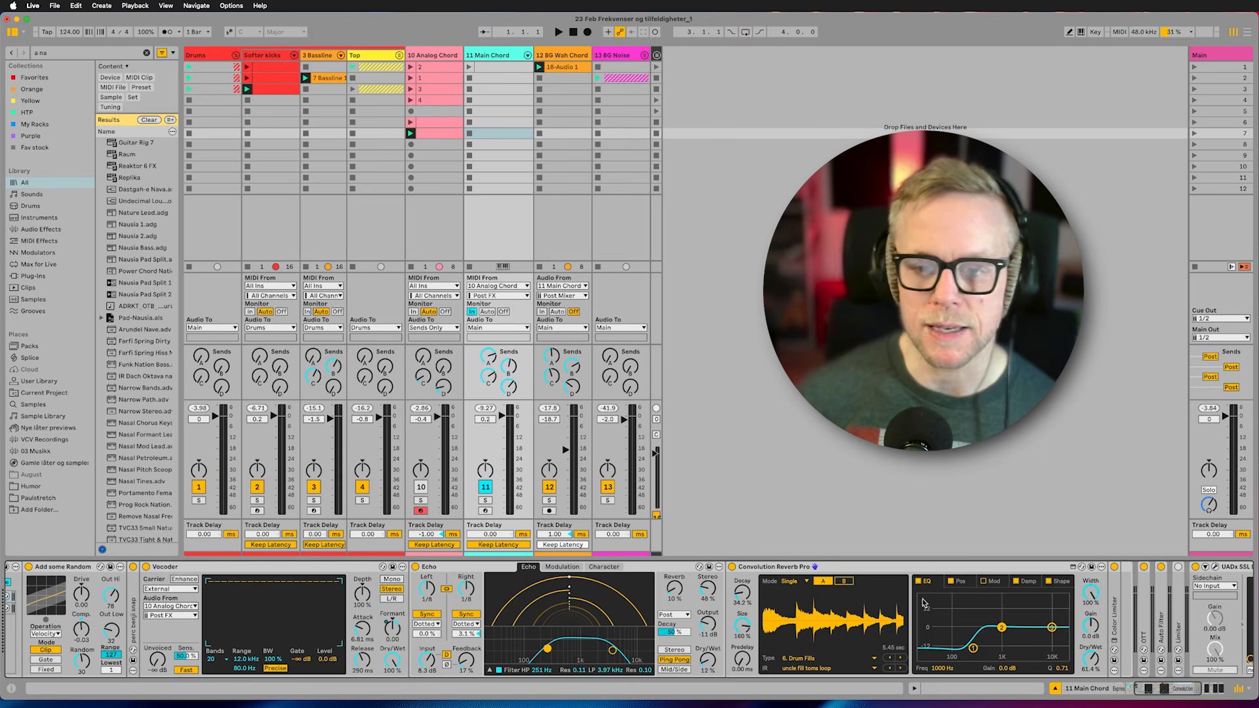
pyautogui.click(1024, 582)
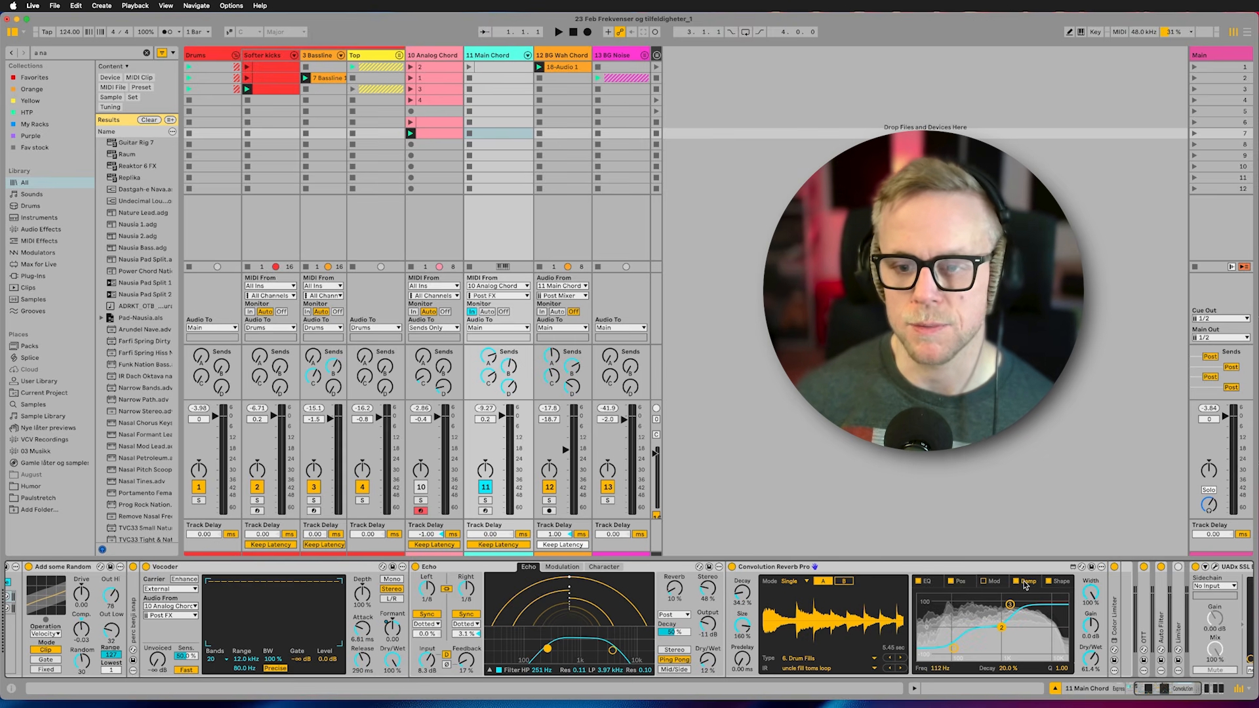
pyautogui.click(1059, 581)
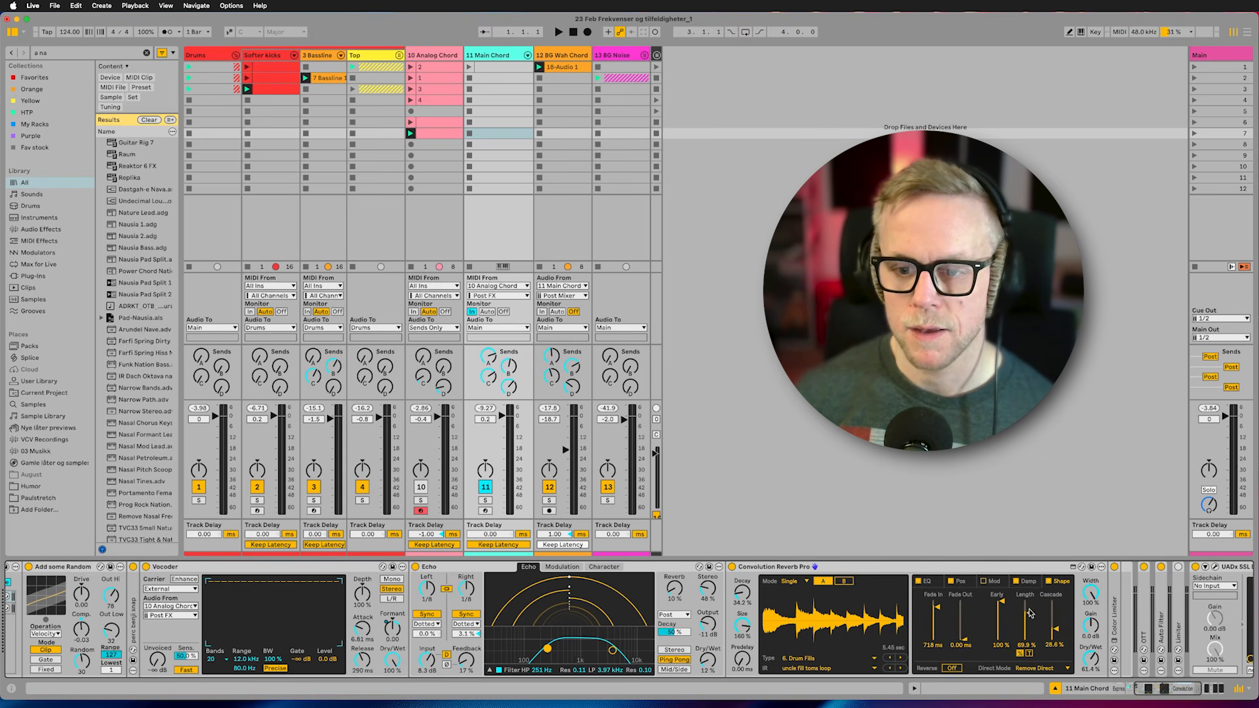
# - Unfold the Color Limiter after the convolution reverb and inspect its settings
pyautogui.doubleClick(1112, 623)
pyautogui.hscroll(5, 1167, 611)
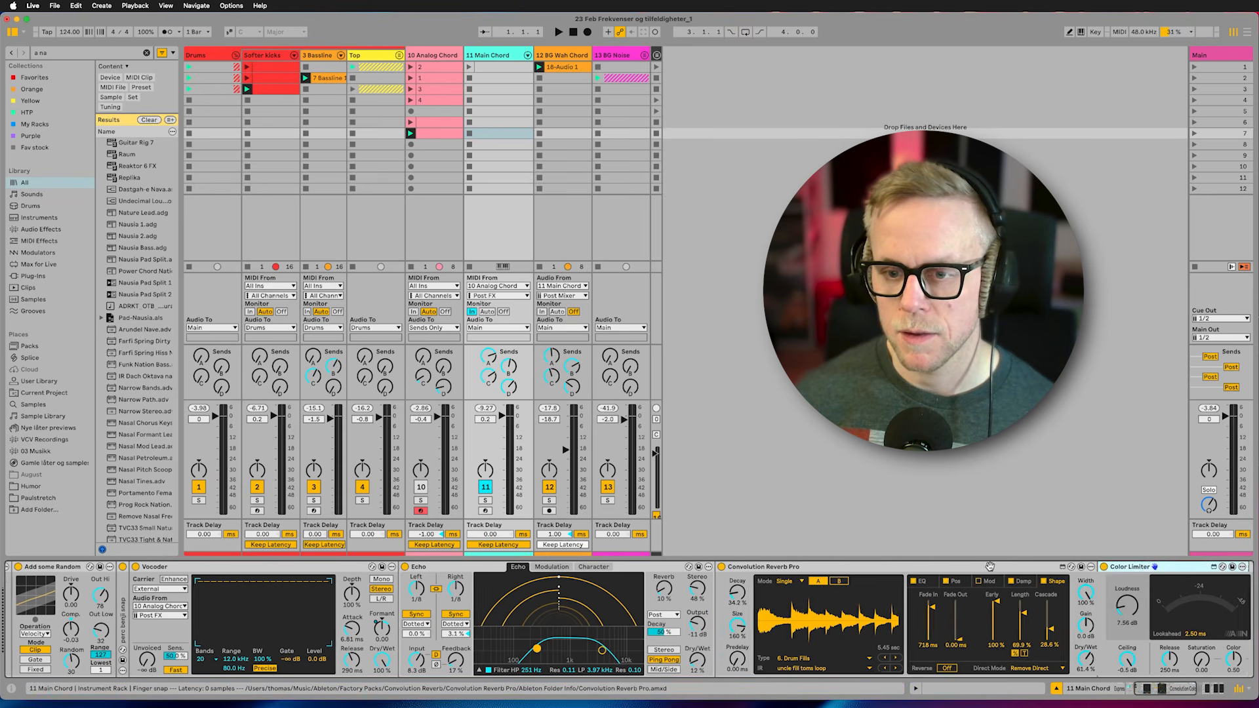
pyautogui.moveTo(802, 588); pyautogui.dragTo(802, 615)
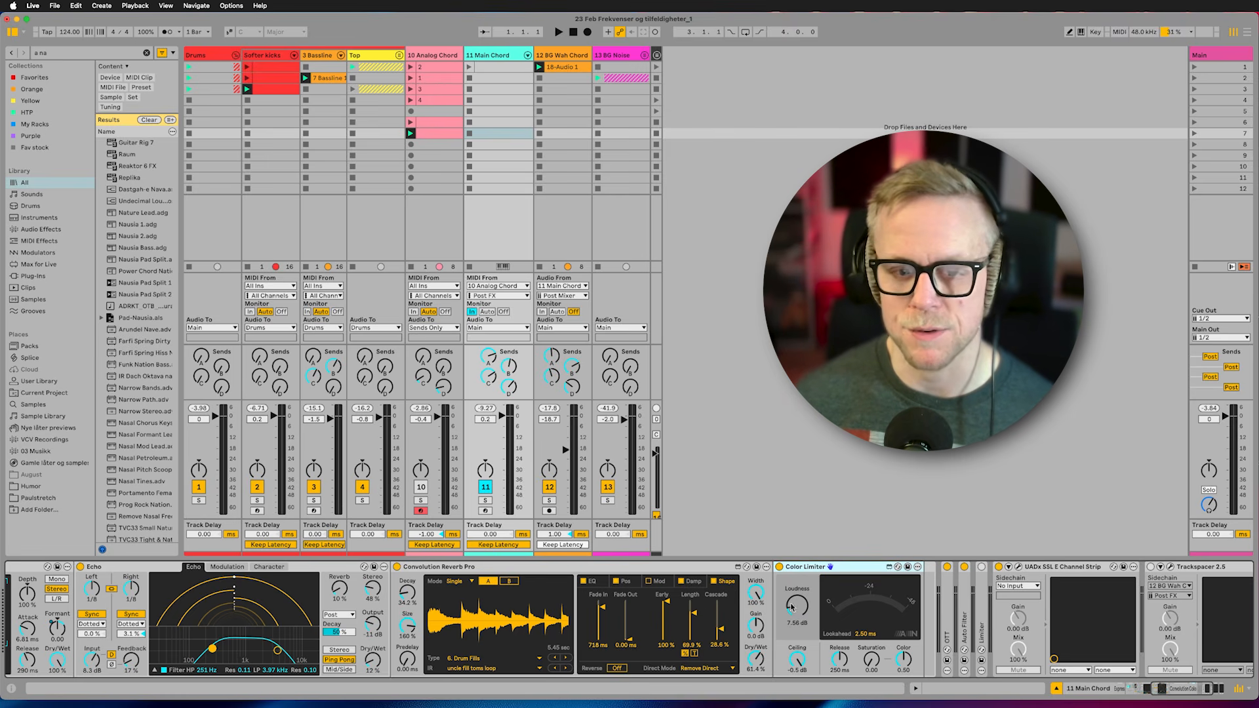
# - Unfold the OTT and Auto Filter devices and open the UADx SSL E Channel Strip's plug-in window
pyautogui.doubleClick(942, 610)
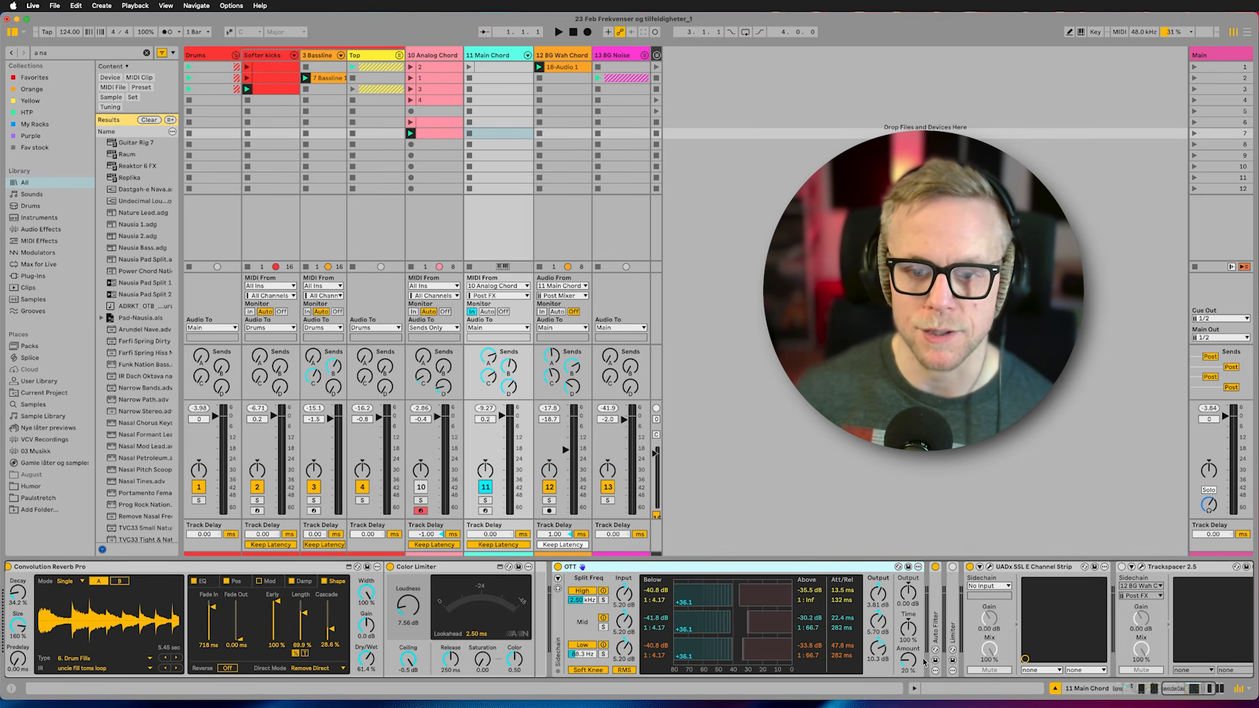
pyautogui.doubleClick(938, 627)
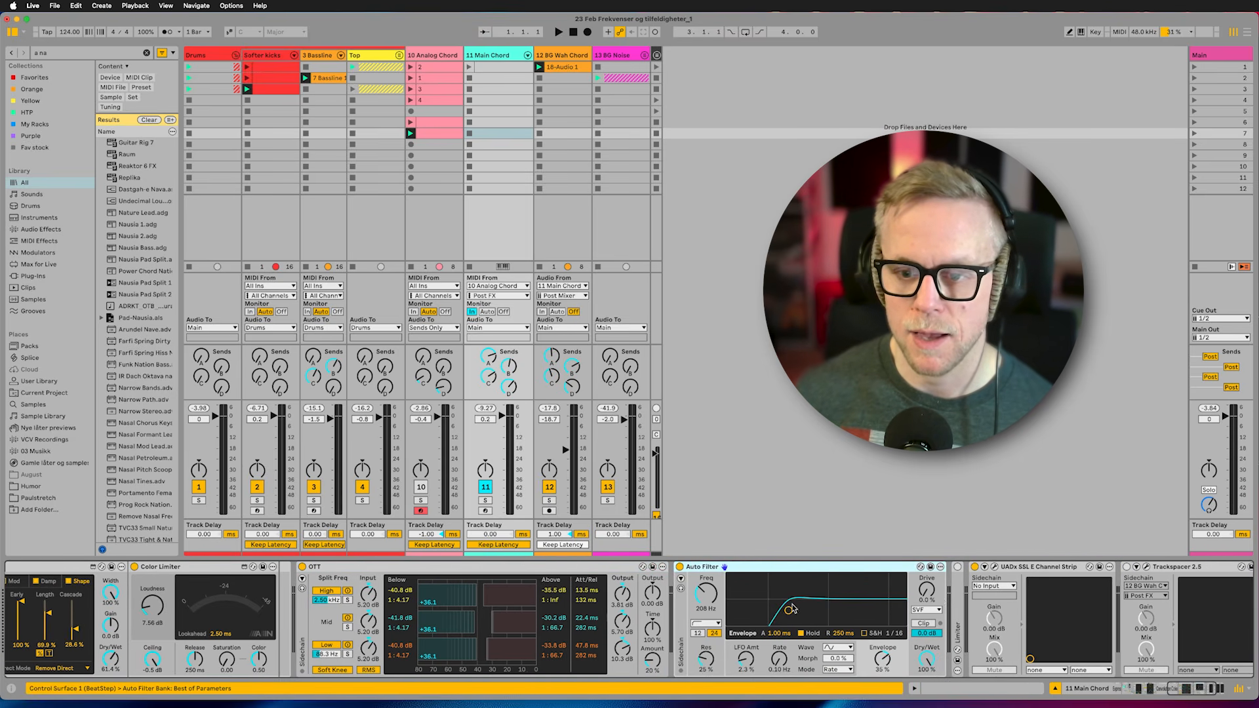
pyautogui.click(995, 567)
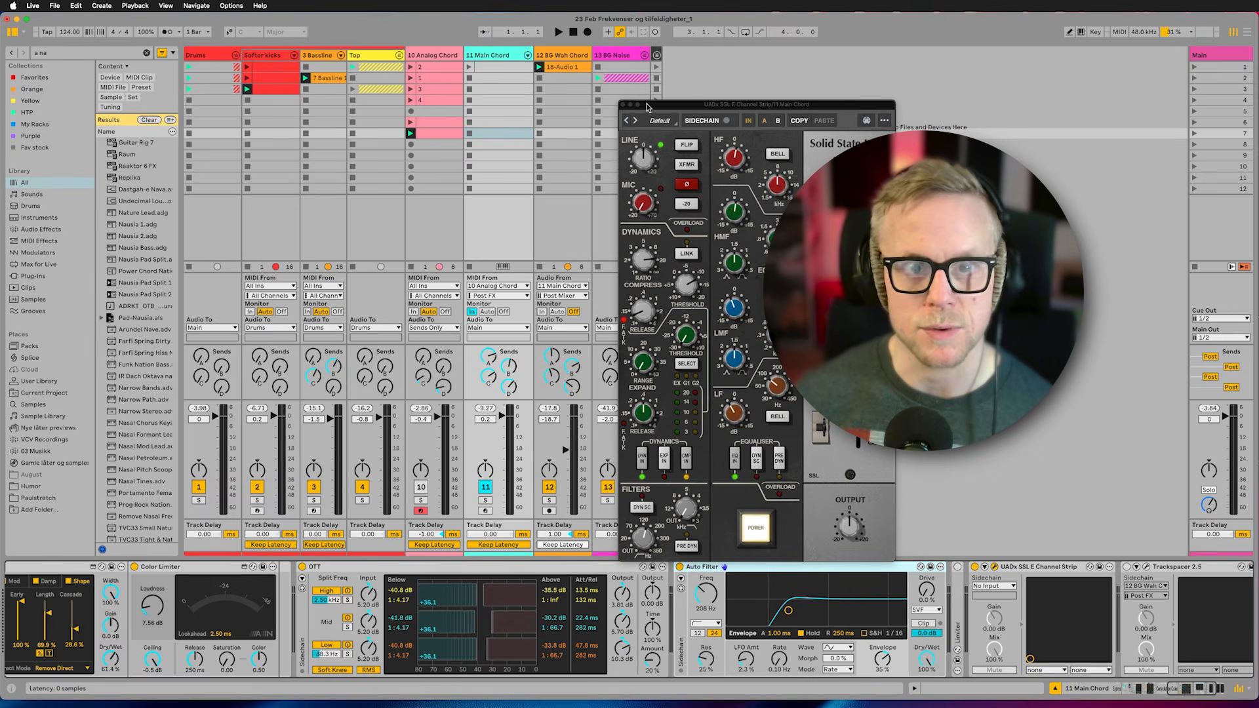
# - Close the SSL E Channel Strip window, then open, view and close the UADx Ampex ATR-102 Master Tape plug-in window
pyautogui.click(624, 105)
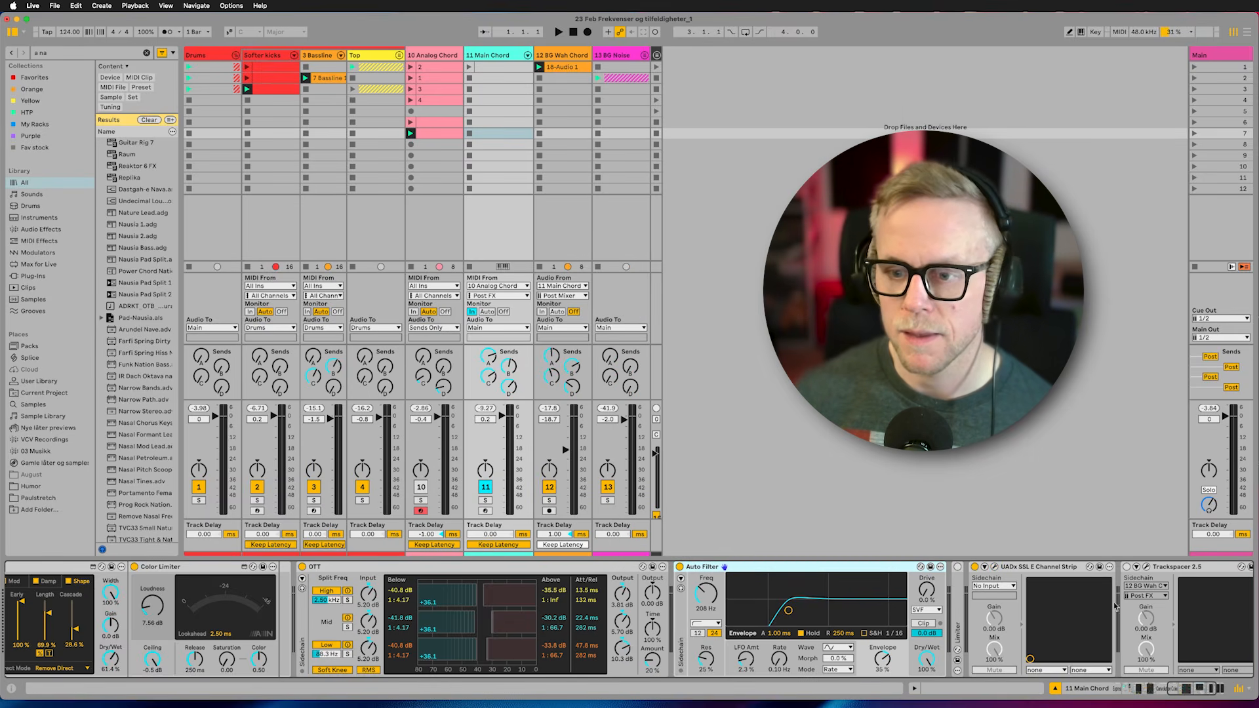
pyautogui.hscroll(3, 1101, 599)
pyautogui.click(1120, 567)
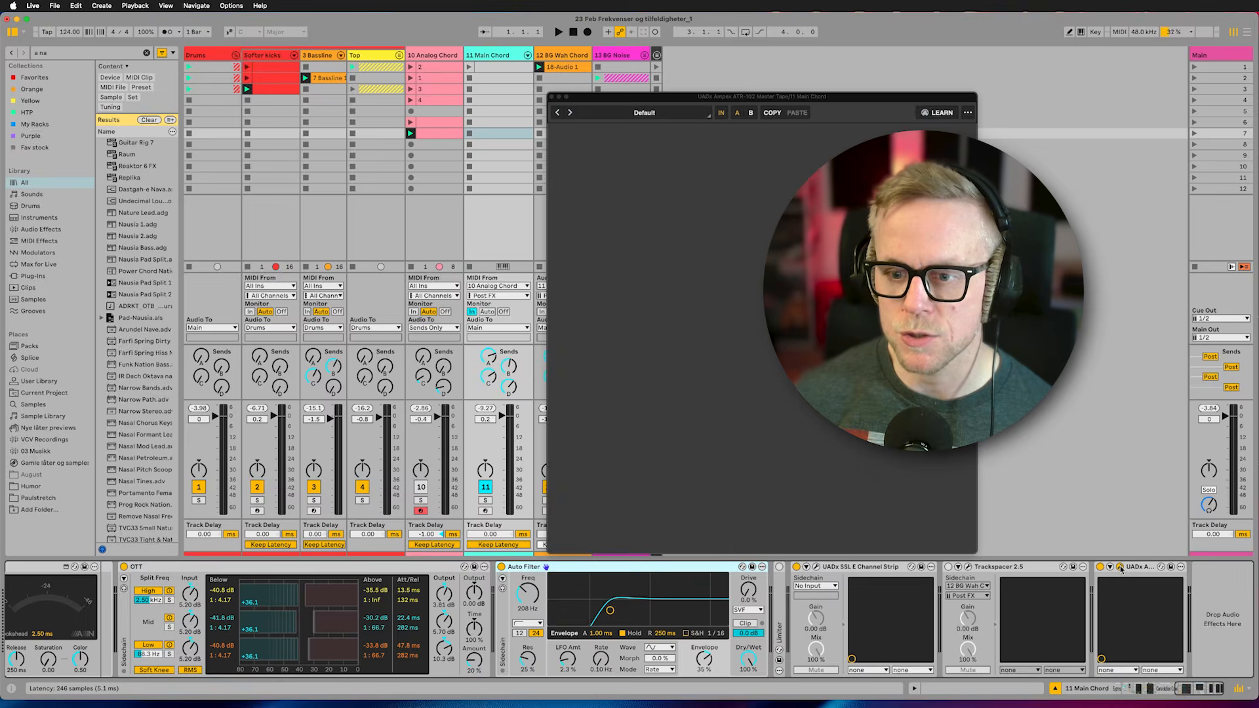
pyautogui.moveTo(694, 99); pyautogui.dragTo(704, 80)
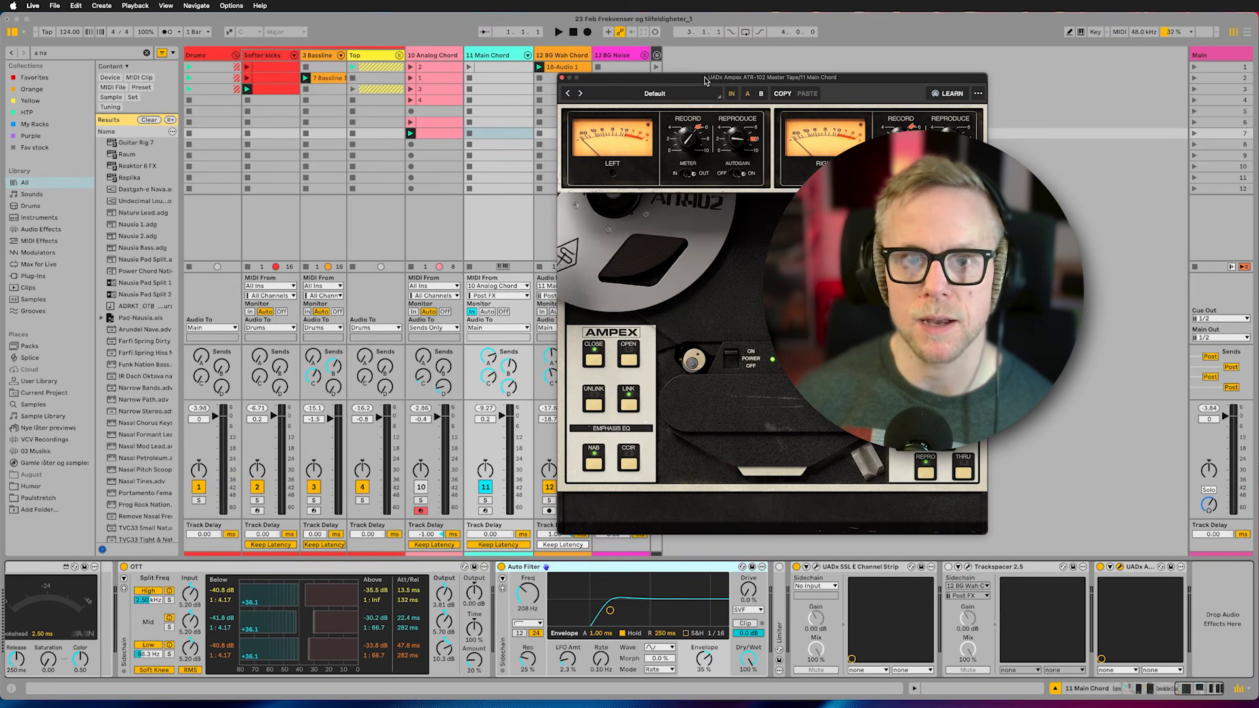
pyautogui.click(562, 78)
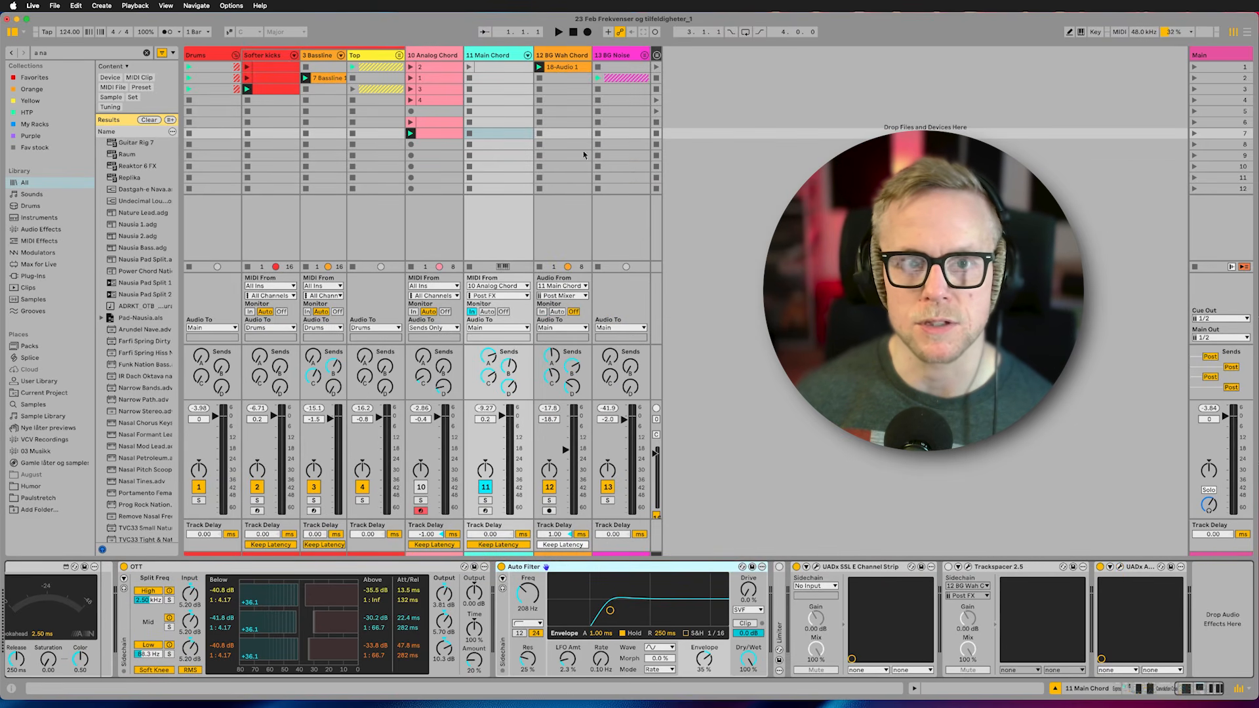
# - Show the Instrument Rack's Vocal chain and inspect the Sample and Filter/Global pages of its Vocal Patience sampler
pyautogui.hscroll(-8, 237, 597)
pyautogui.click(232, 600)
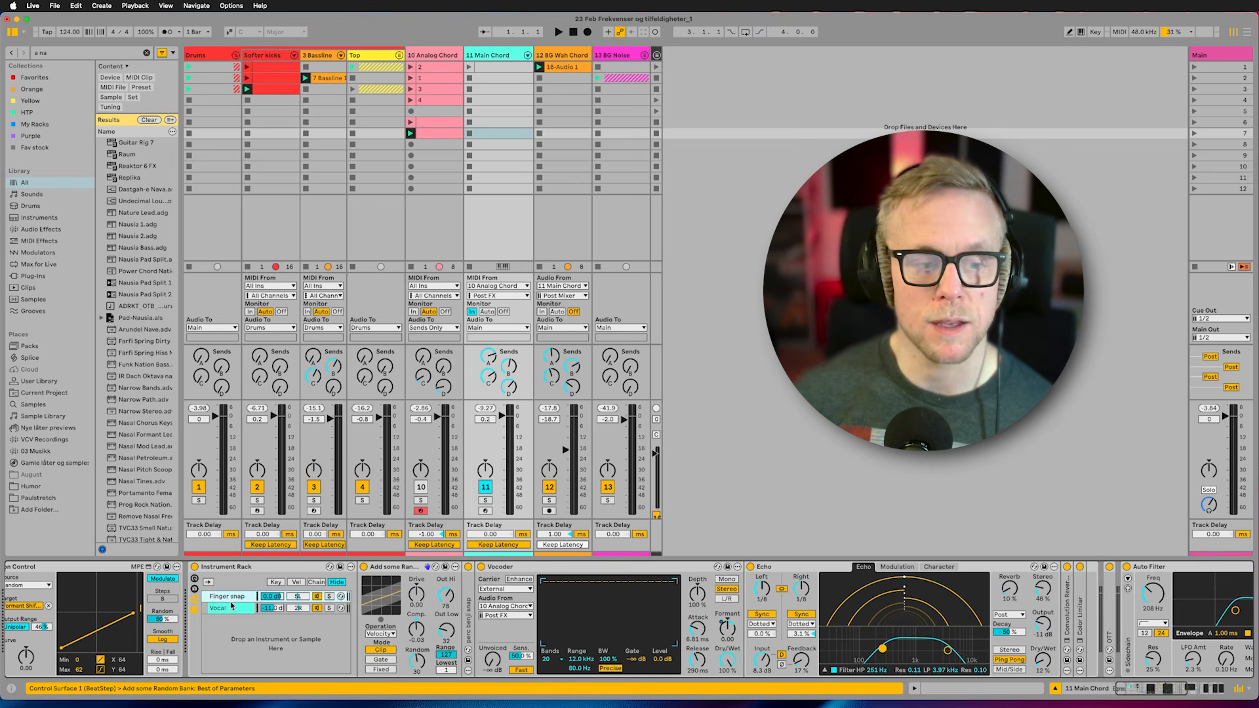
pyautogui.click(466, 606)
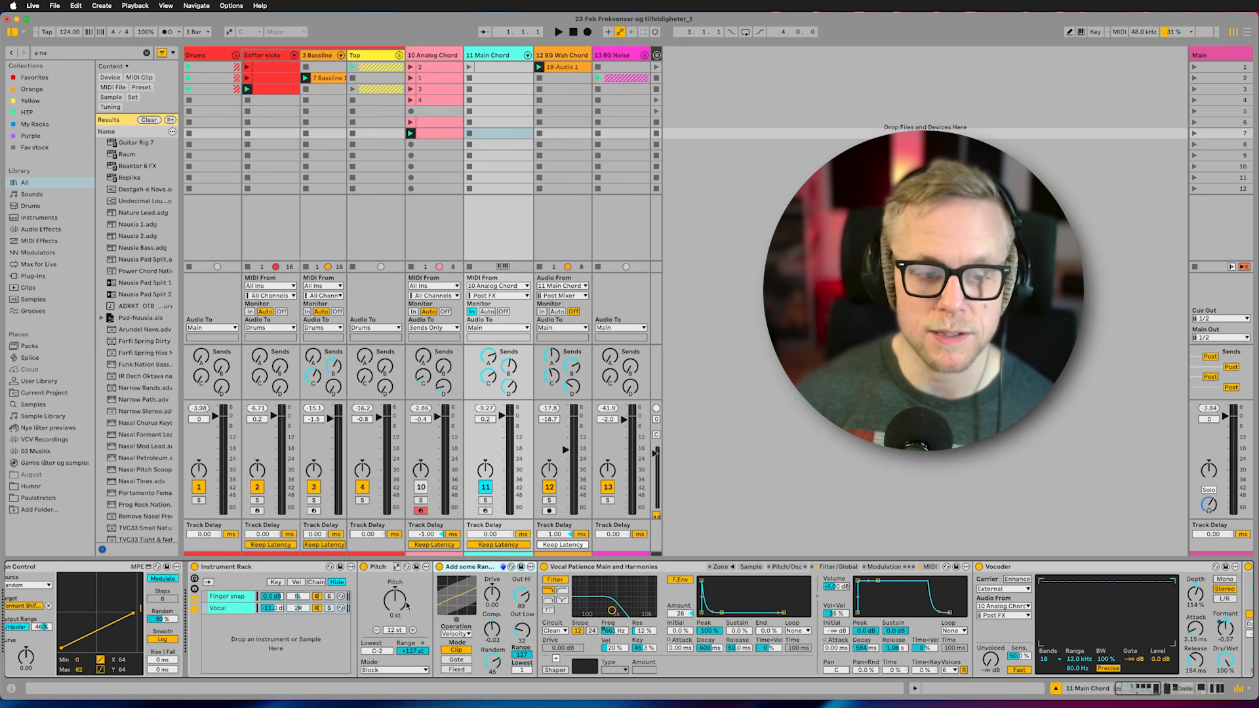
pyautogui.click(557, 568)
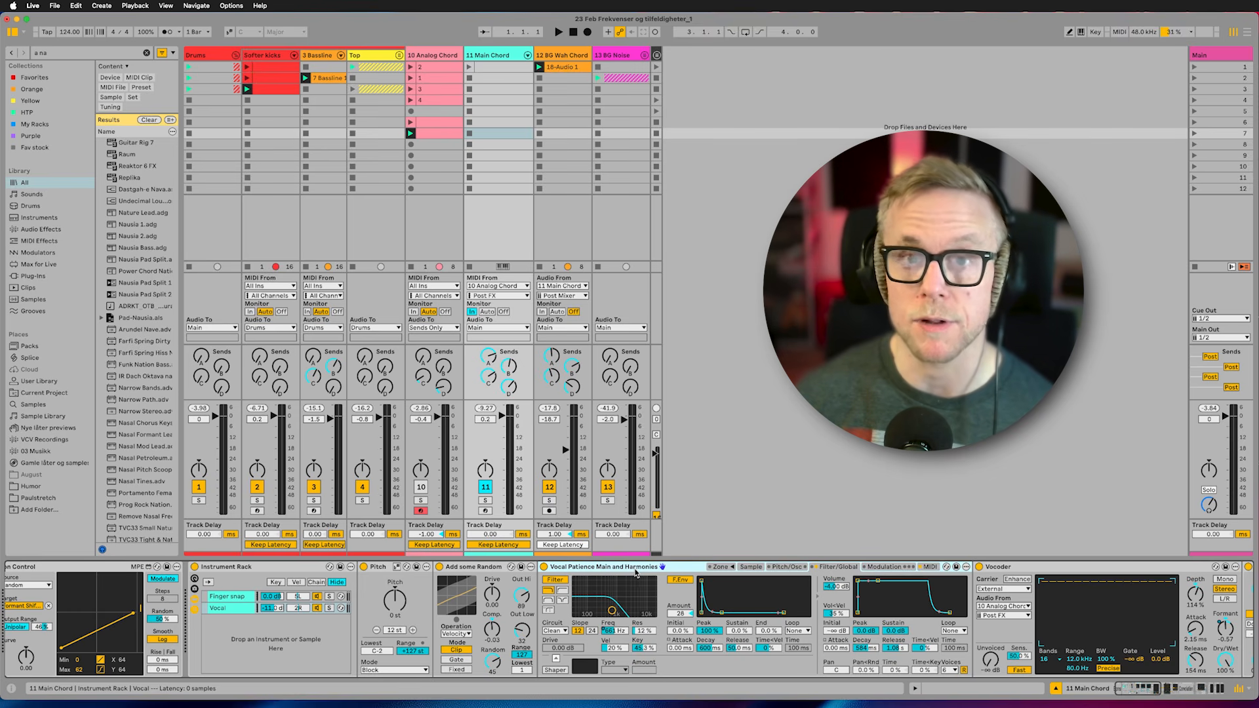
pyautogui.click(751, 566)
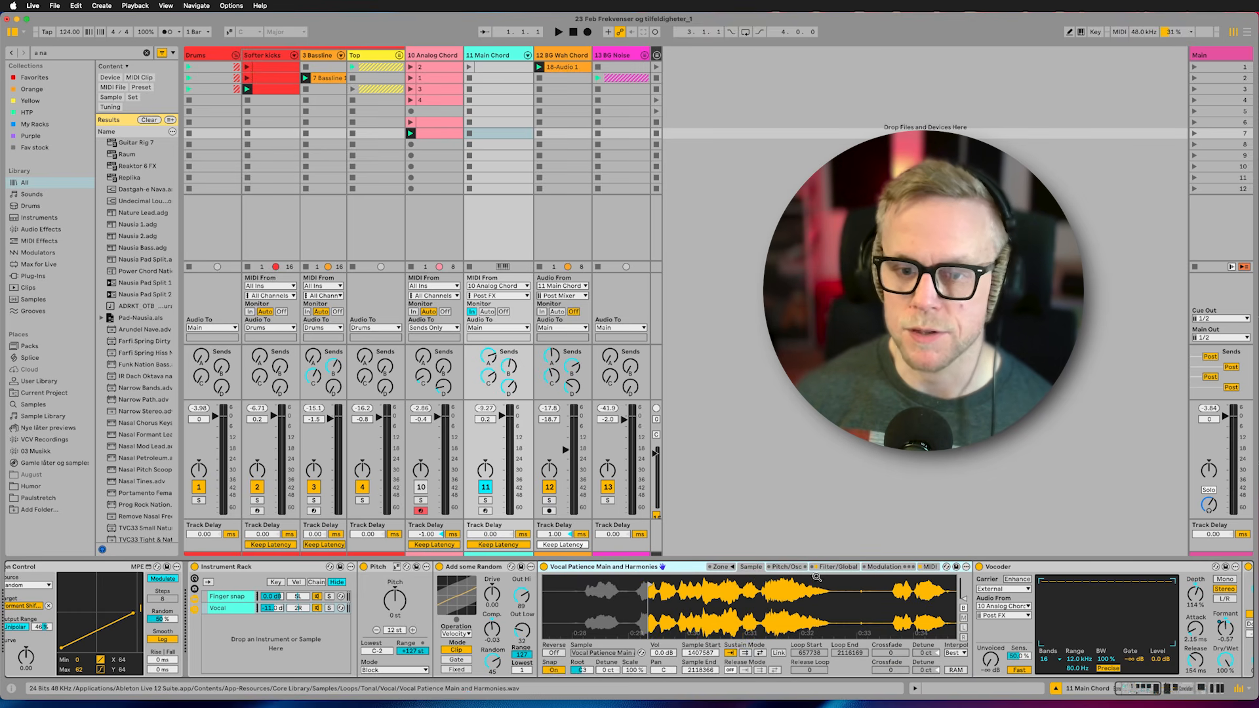
pyautogui.click(839, 567)
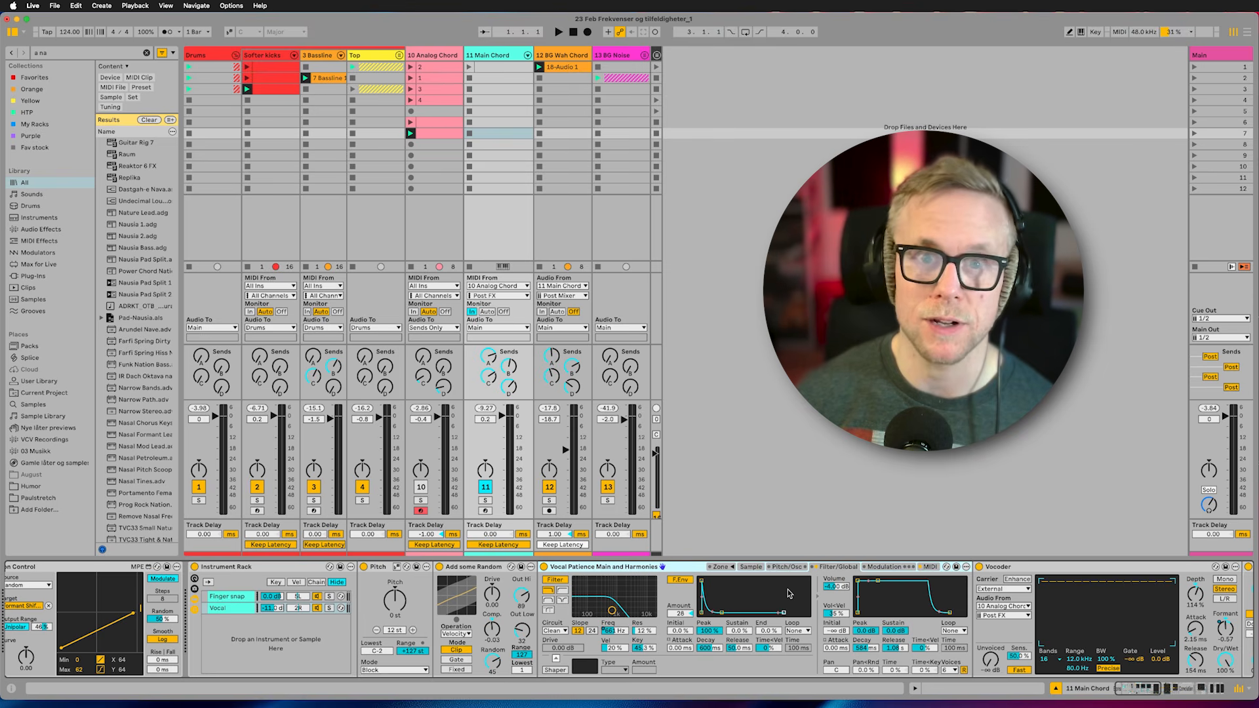
# - Examine the Vocal chain's Vocoder carrier settings and its audio routing from 10 Analog Chord
pyautogui.click(1005, 627)
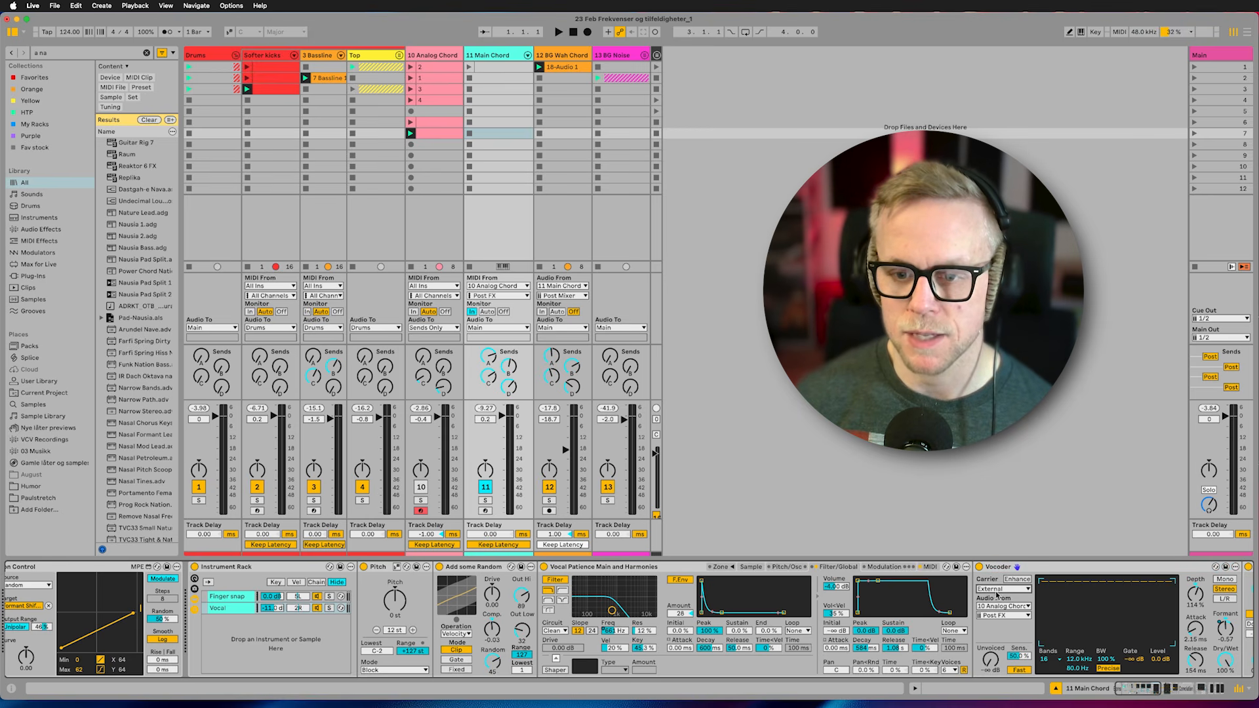
pyautogui.hscroll(2, 973, 577)
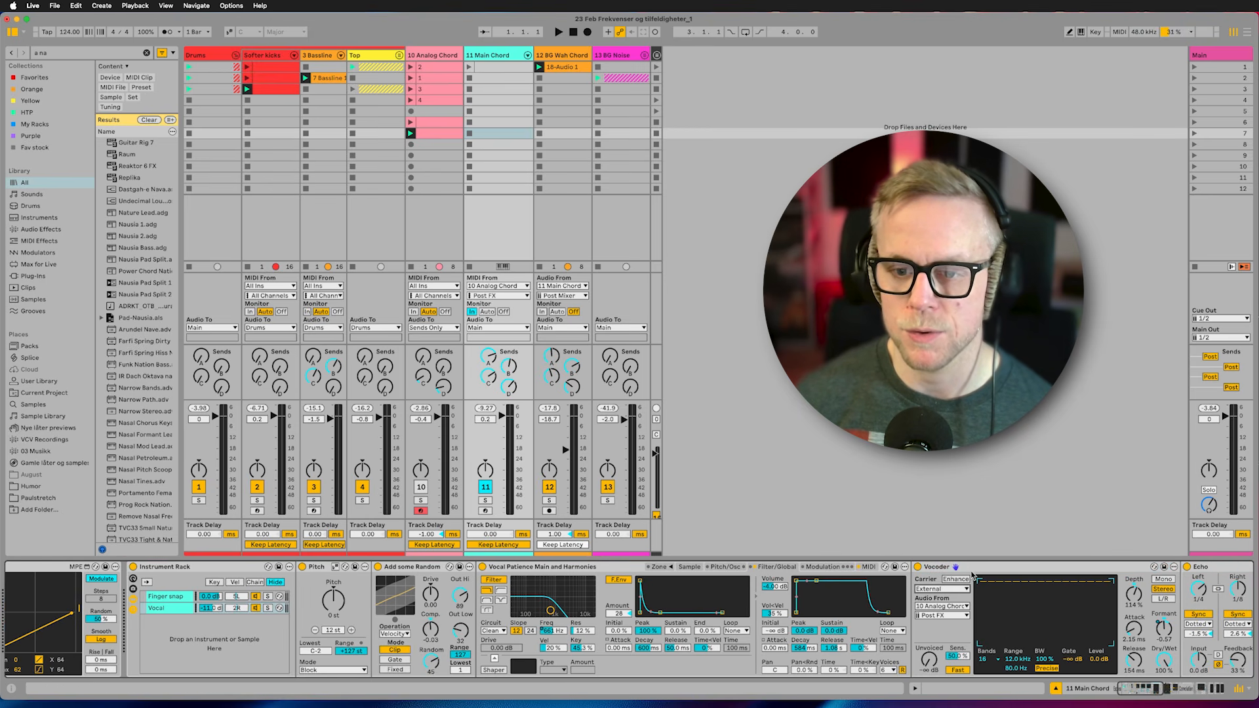
pyautogui.click(957, 607)
pyautogui.click(949, 609)
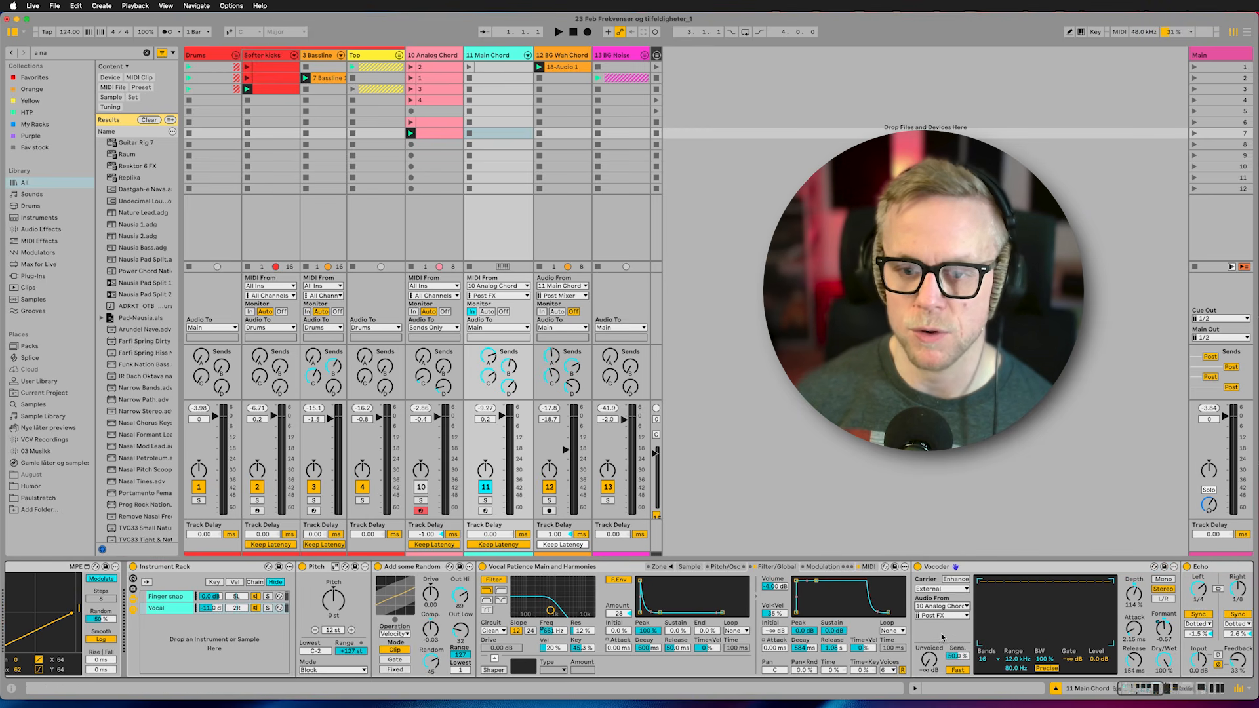
pyautogui.click(979, 569)
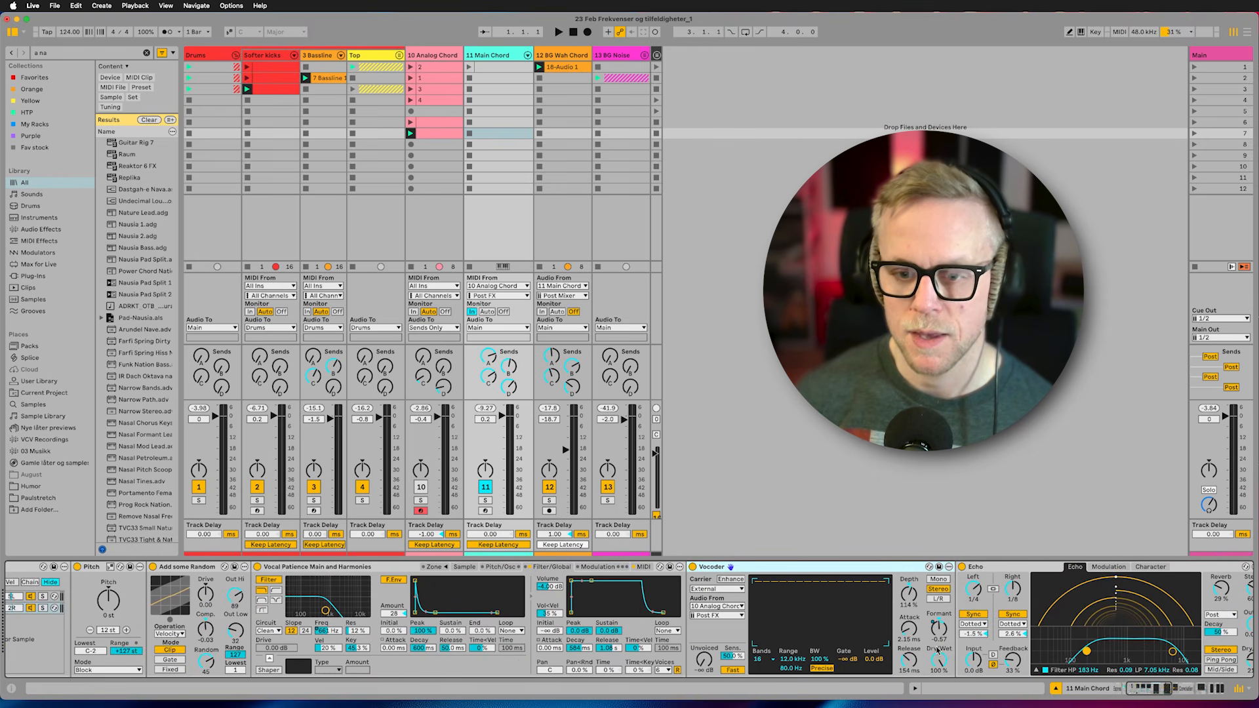
# - Fold the Echo device and the Vocal Patience sampler in the Vocal chain
pyautogui.doubleClick(991, 567)
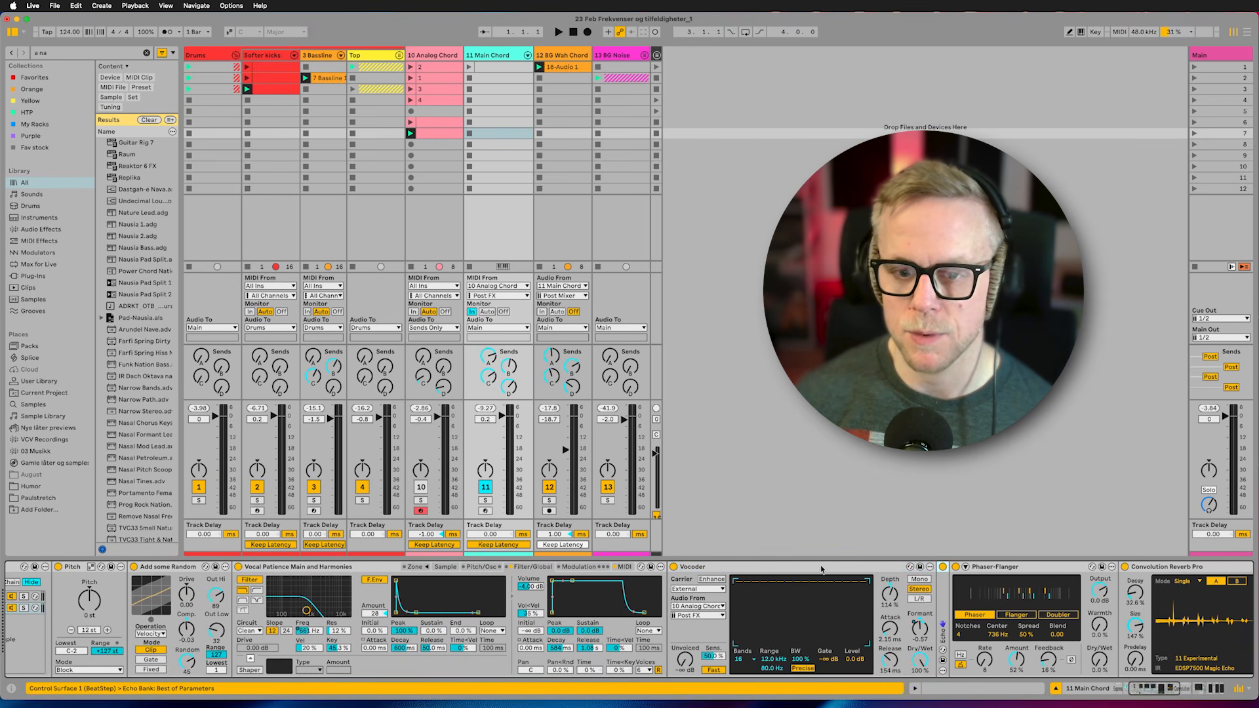
pyautogui.hscroll(-5, 826, 568)
pyautogui.doubleClick(651, 567)
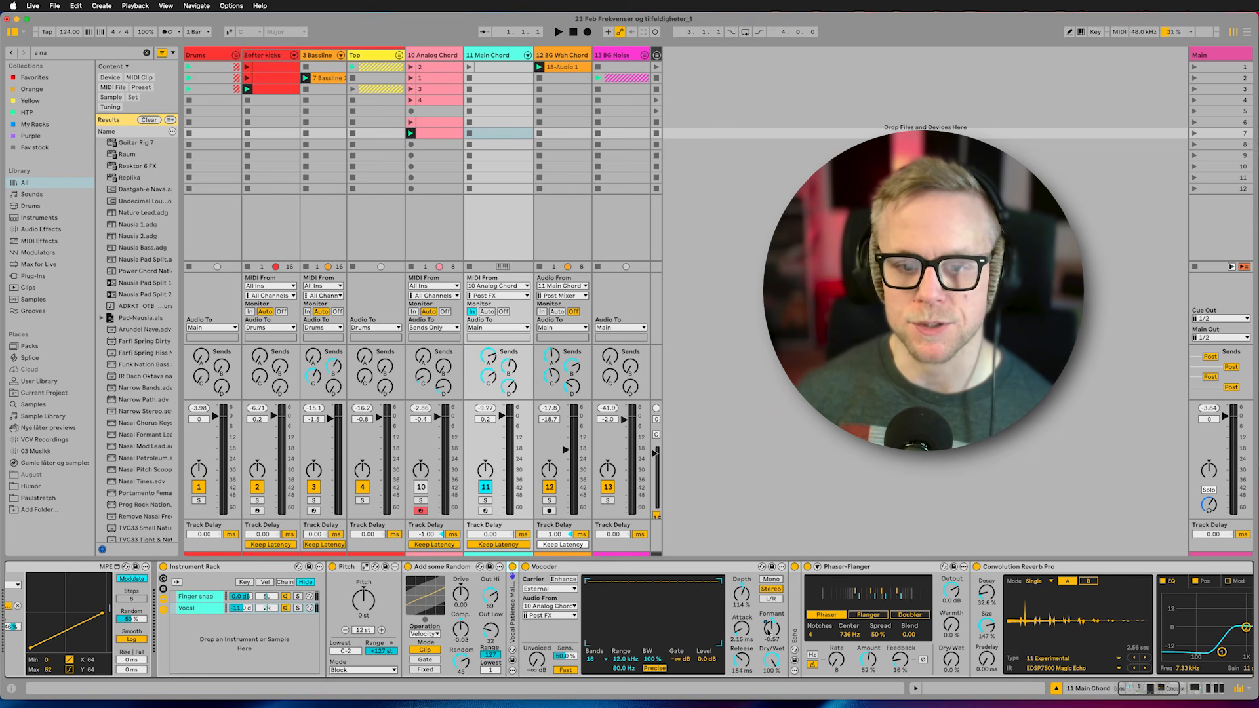
# - Check the Vocoder's available band counts, keep 16 bands, and select the Phaser-Flanger to view its settings
pyautogui.click(592, 659)
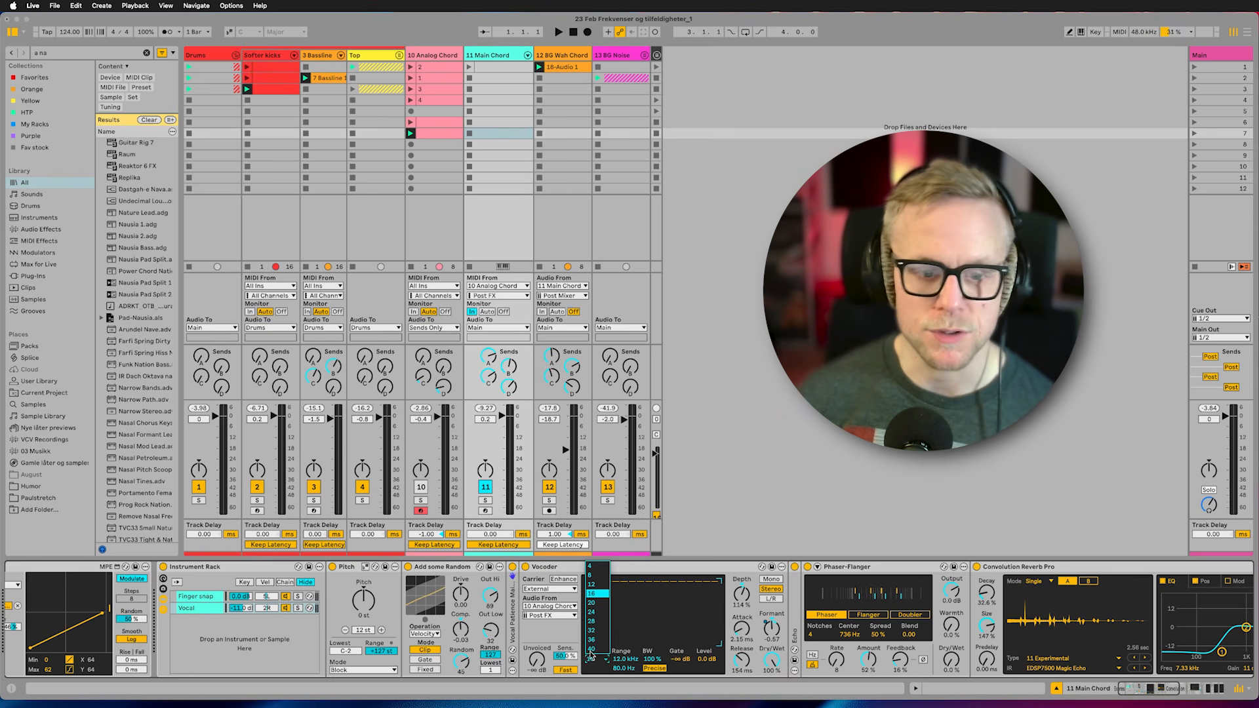
pyautogui.click(594, 598)
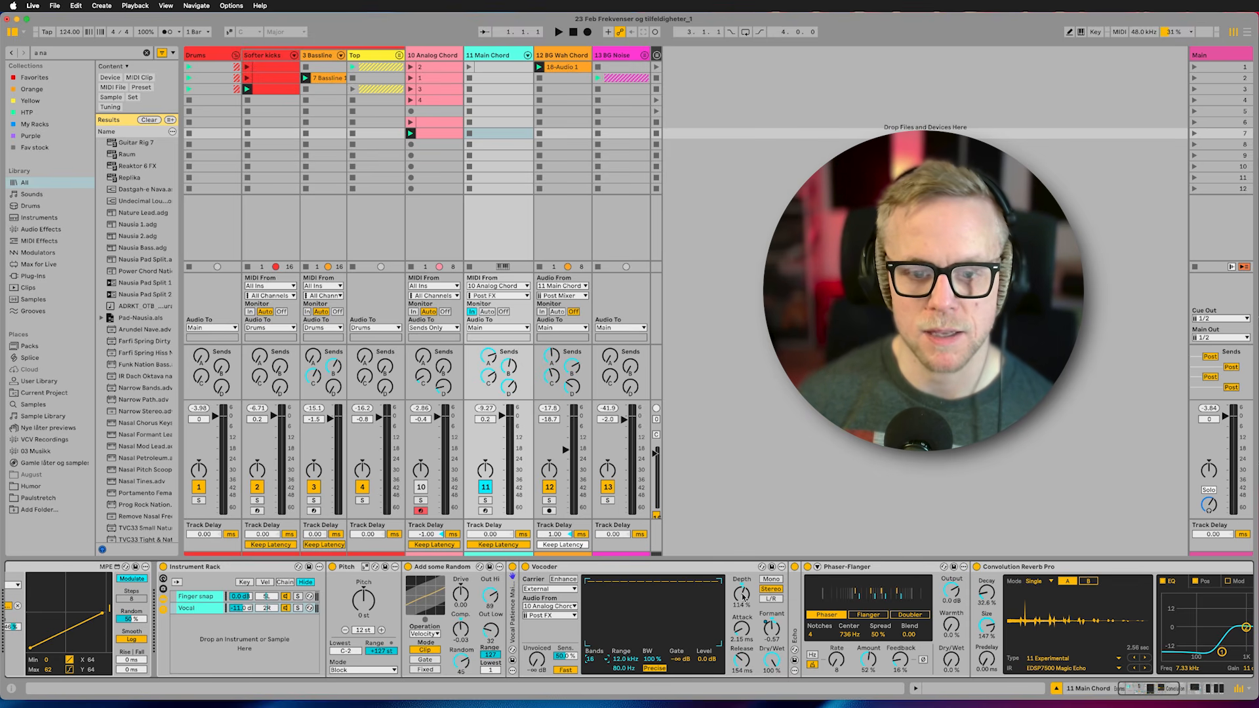
pyautogui.click(836, 568)
# - Inspect the Damp, Position and EQ pages of Convolution Reverb Pro in the Vocal chain
pyautogui.moveTo(1018, 570); pyautogui.dragTo(685, 590)
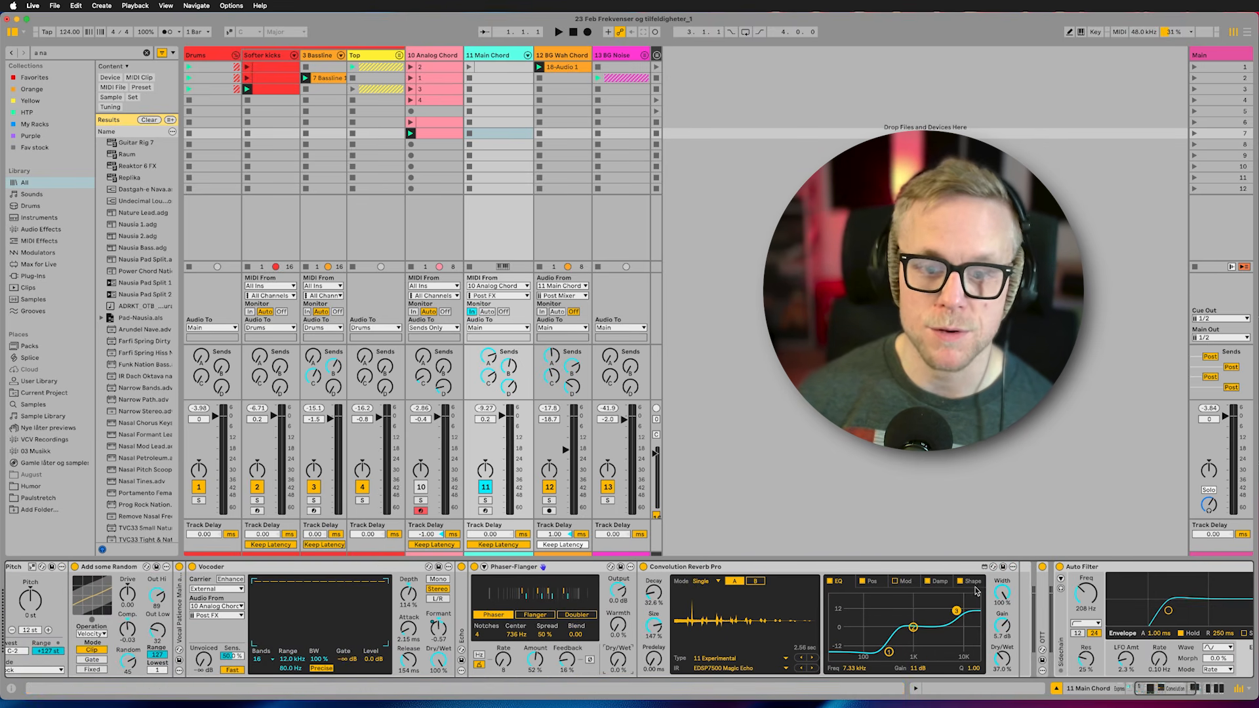
pyautogui.click(949, 584)
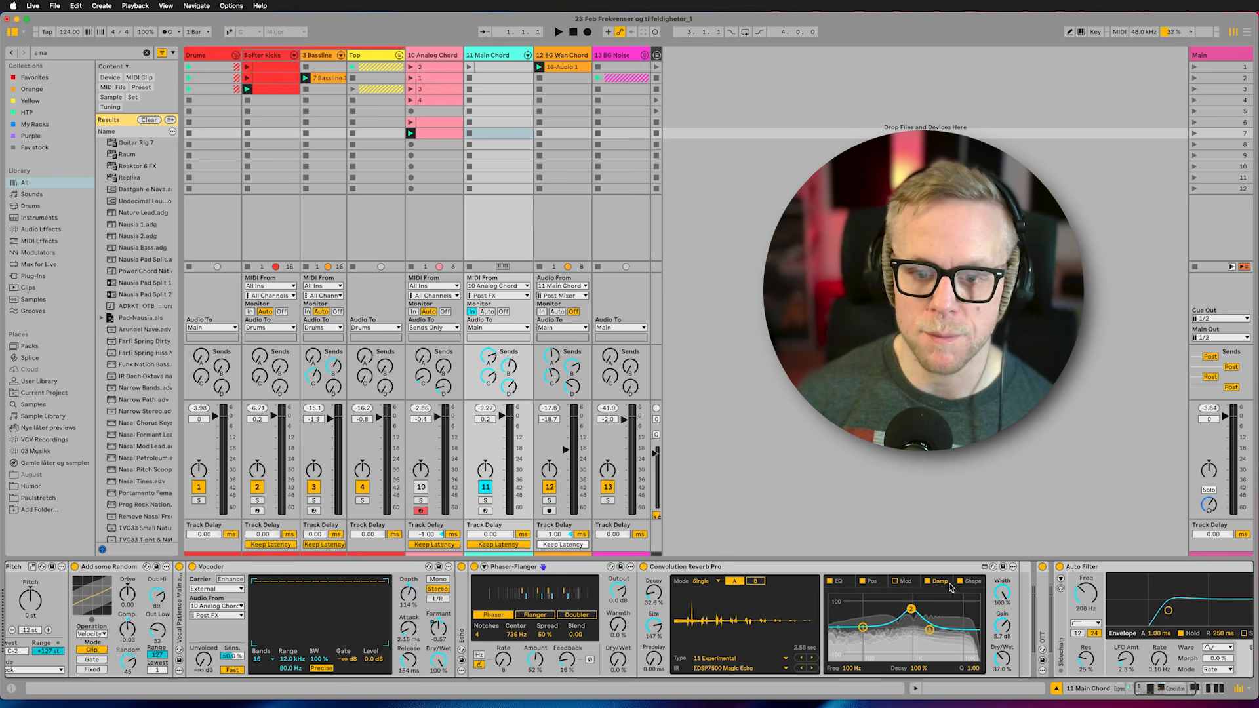
pyautogui.click(871, 581)
pyautogui.click(838, 581)
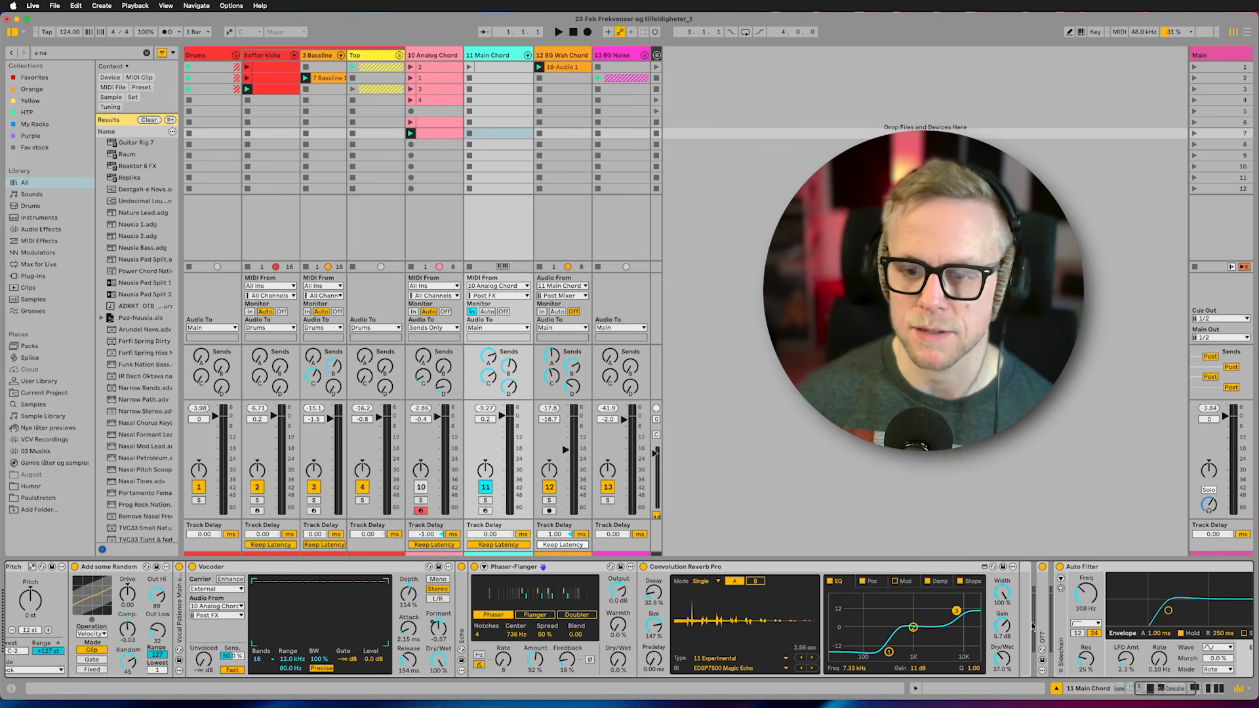
# - Look over the whole Main Chord device chain from Expression Control to the channel strip, selecting the Add some Random device
pyautogui.hscroll(5, 1032, 626)
pyautogui.hscroll(5, 997, 605)
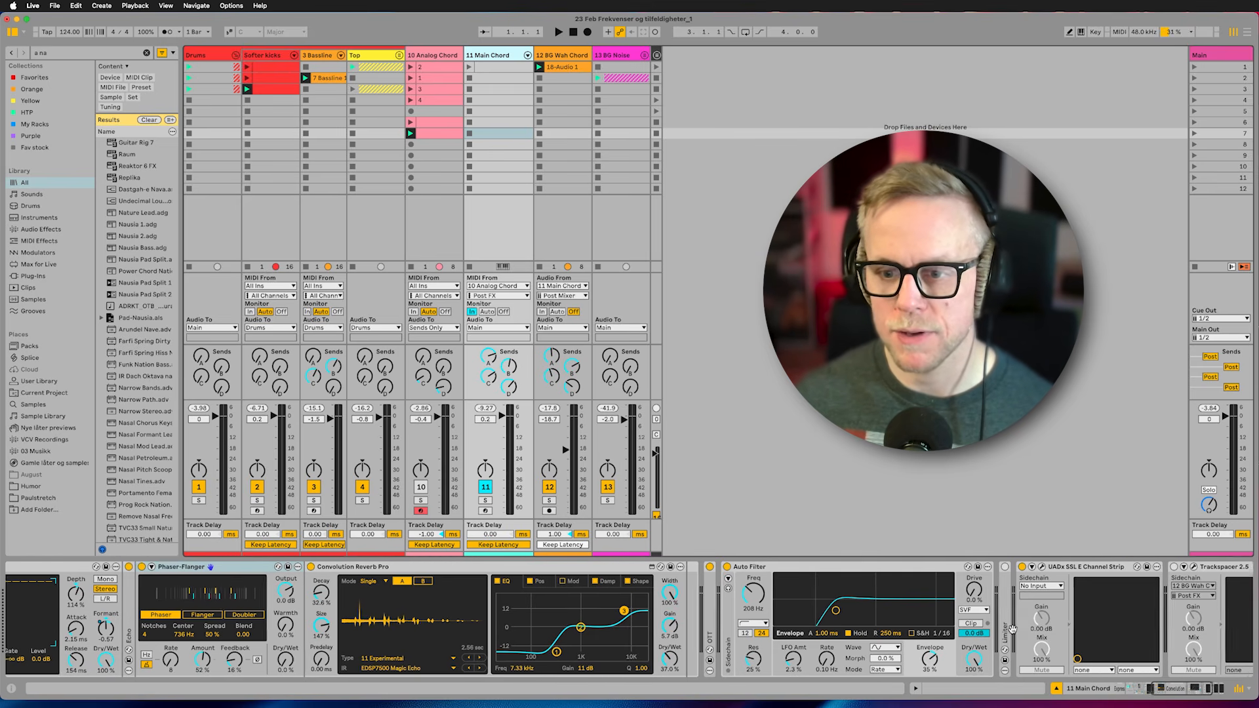
pyautogui.hscroll(-5, 998, 605)
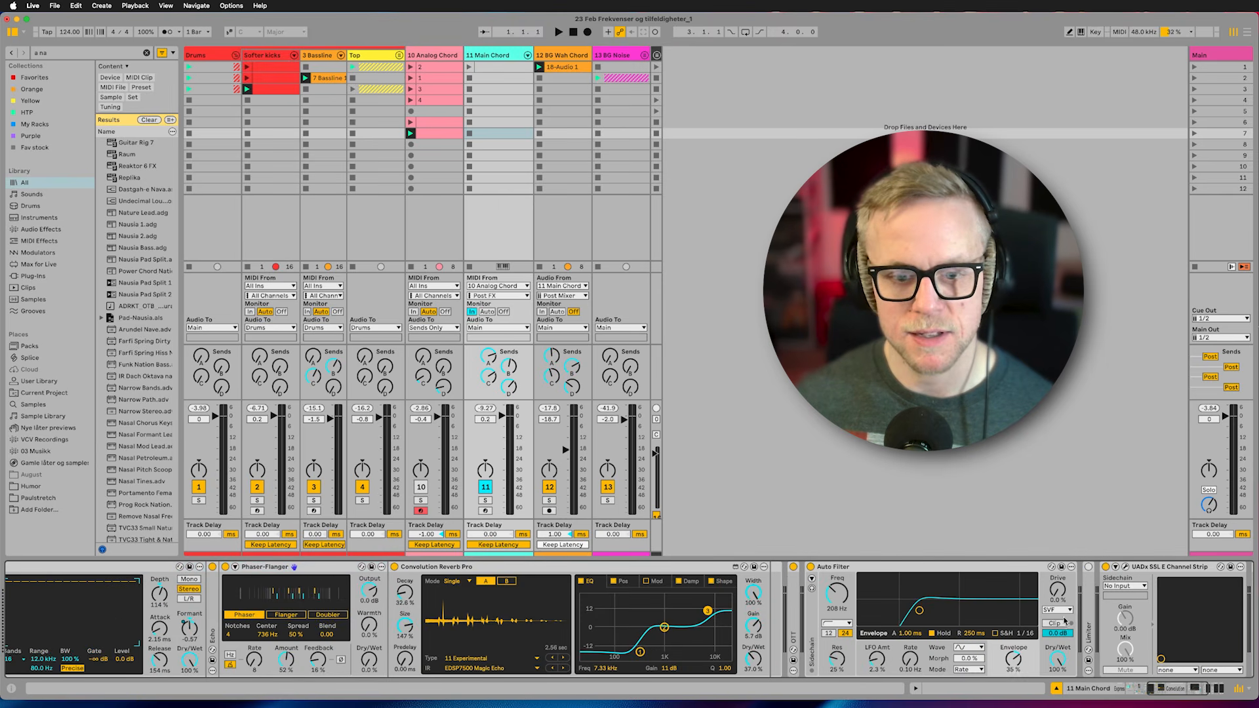
pyautogui.moveTo(949, 599); pyautogui.dragTo(1158, 605)
pyautogui.moveTo(1158, 686); pyautogui.dragTo(1111, 690)
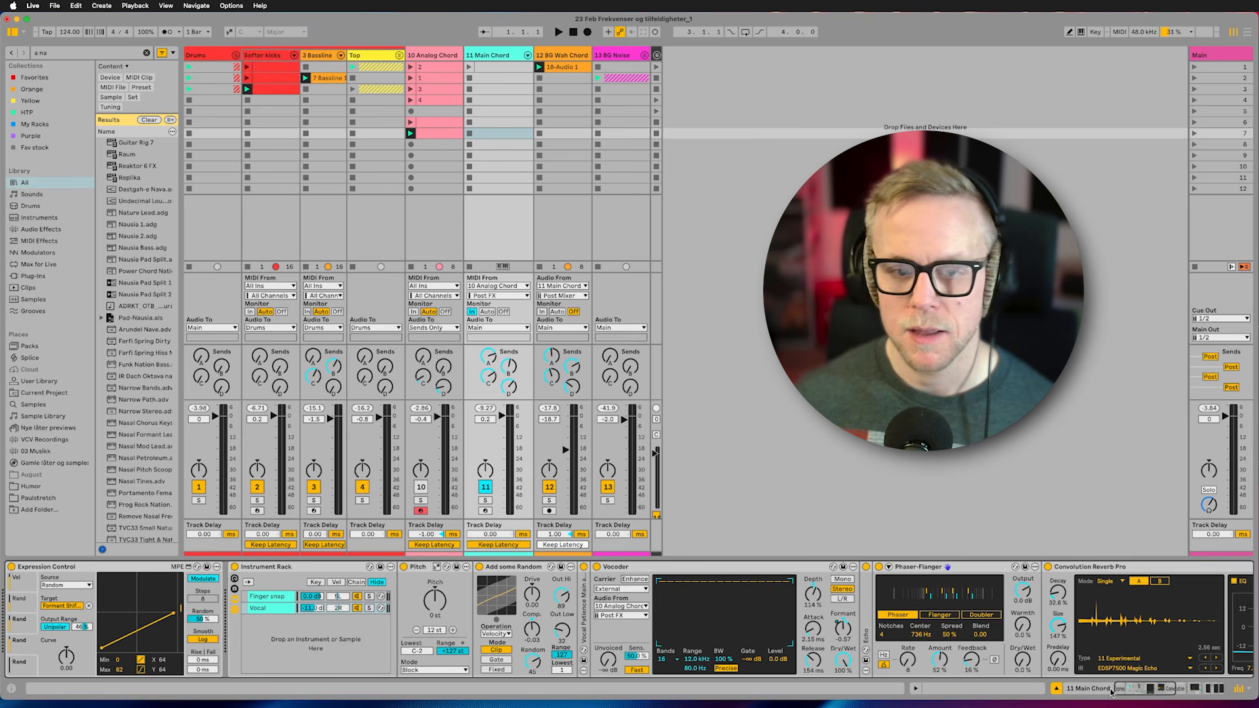
pyautogui.click(515, 567)
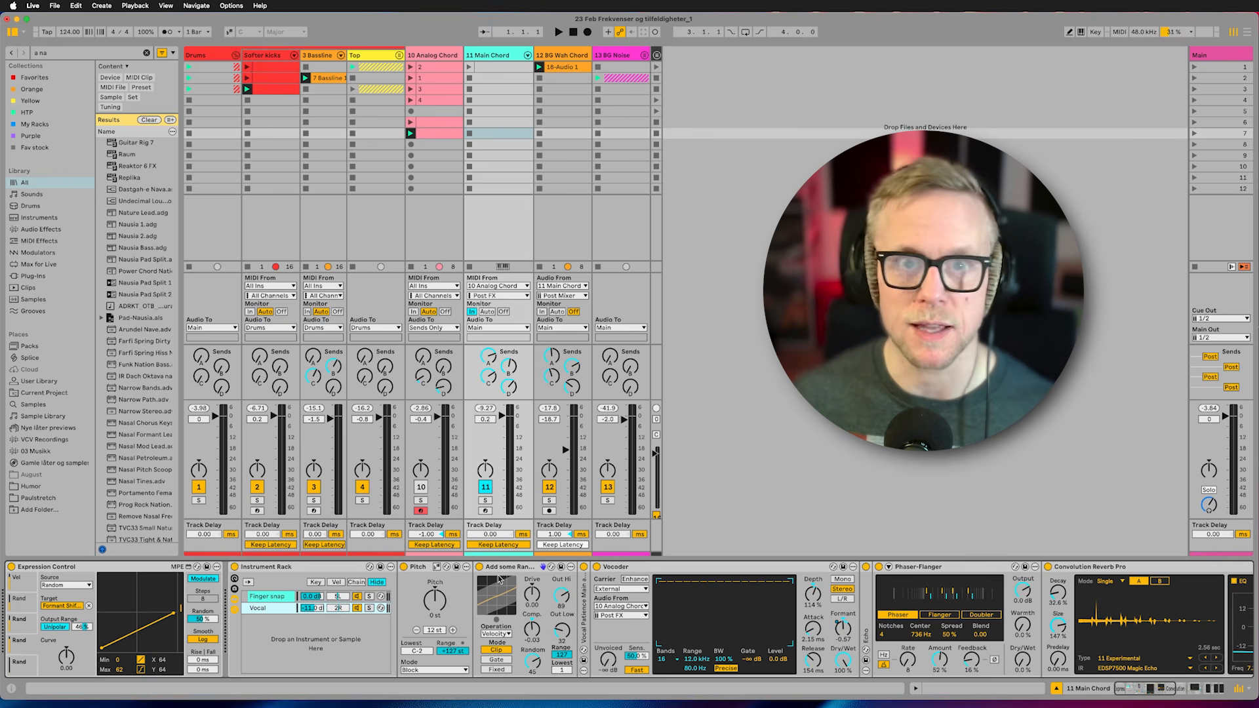
pyautogui.hscroll(15, 524, 577)
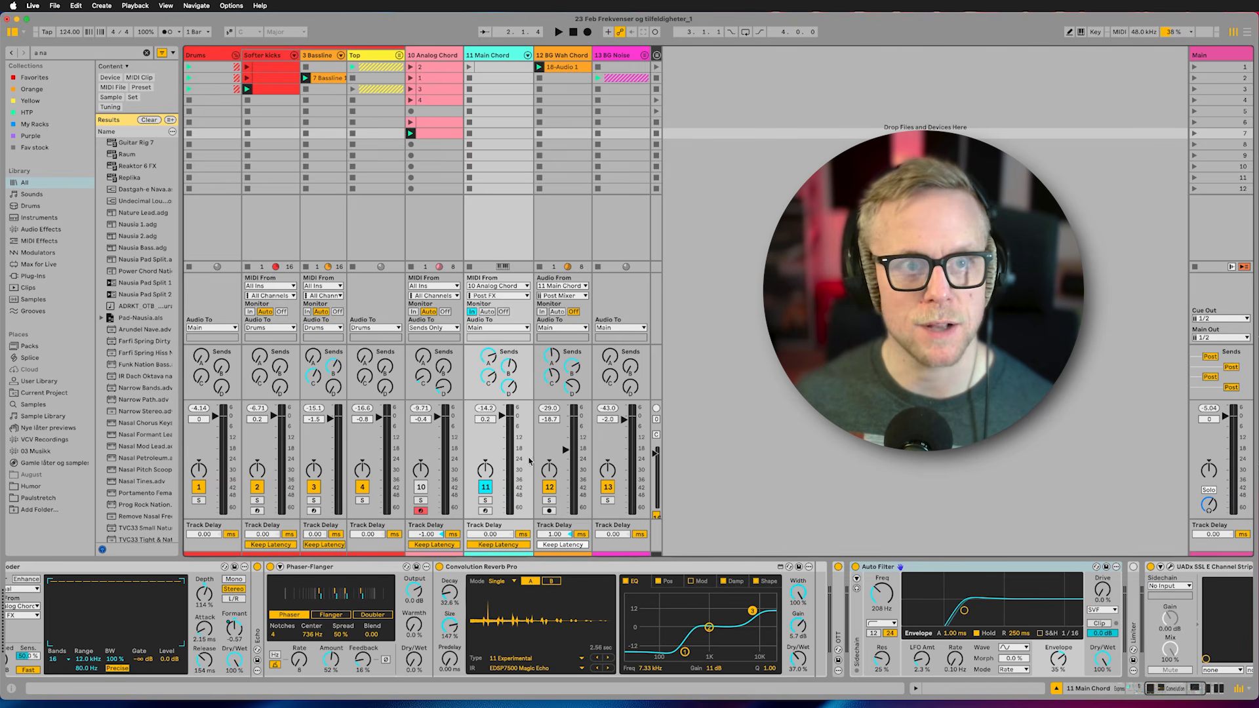
# - Start playback, solo the 11 Main Chord track and lower its volume to -8.2 dB
pyautogui.press('space')
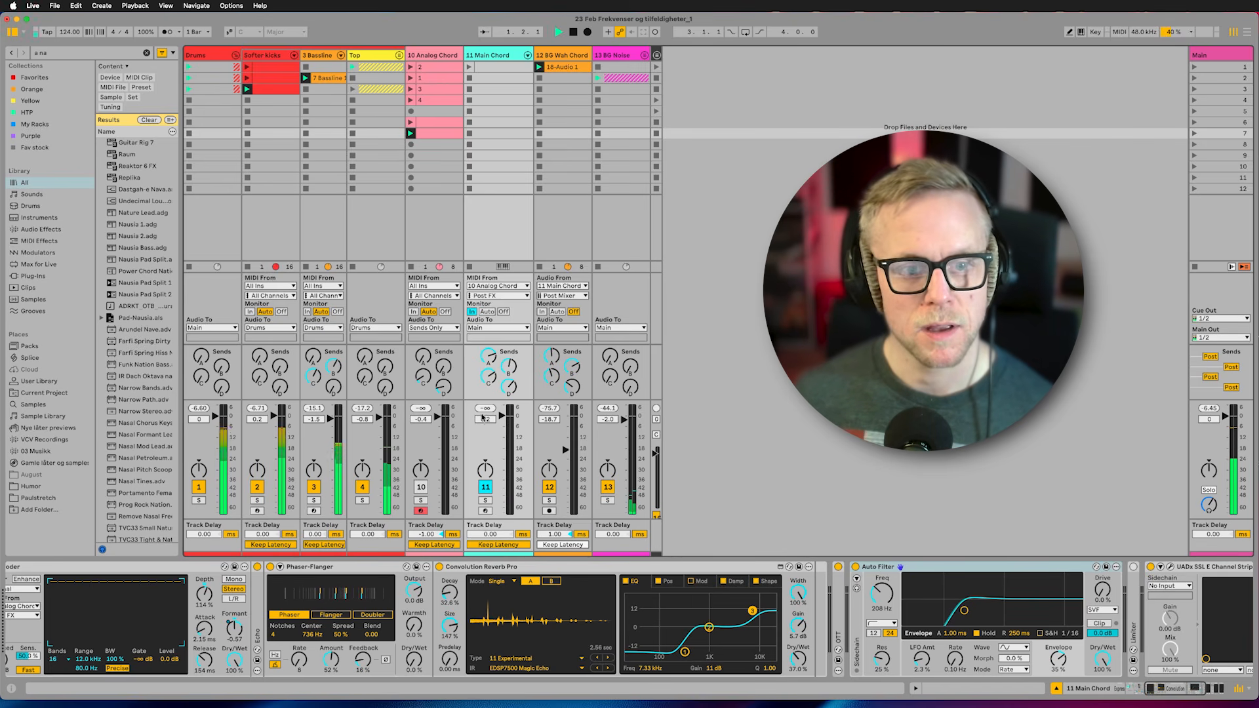
pyautogui.click(485, 500)
pyautogui.moveTo(508, 499); pyautogui.dragTo(511, 515)
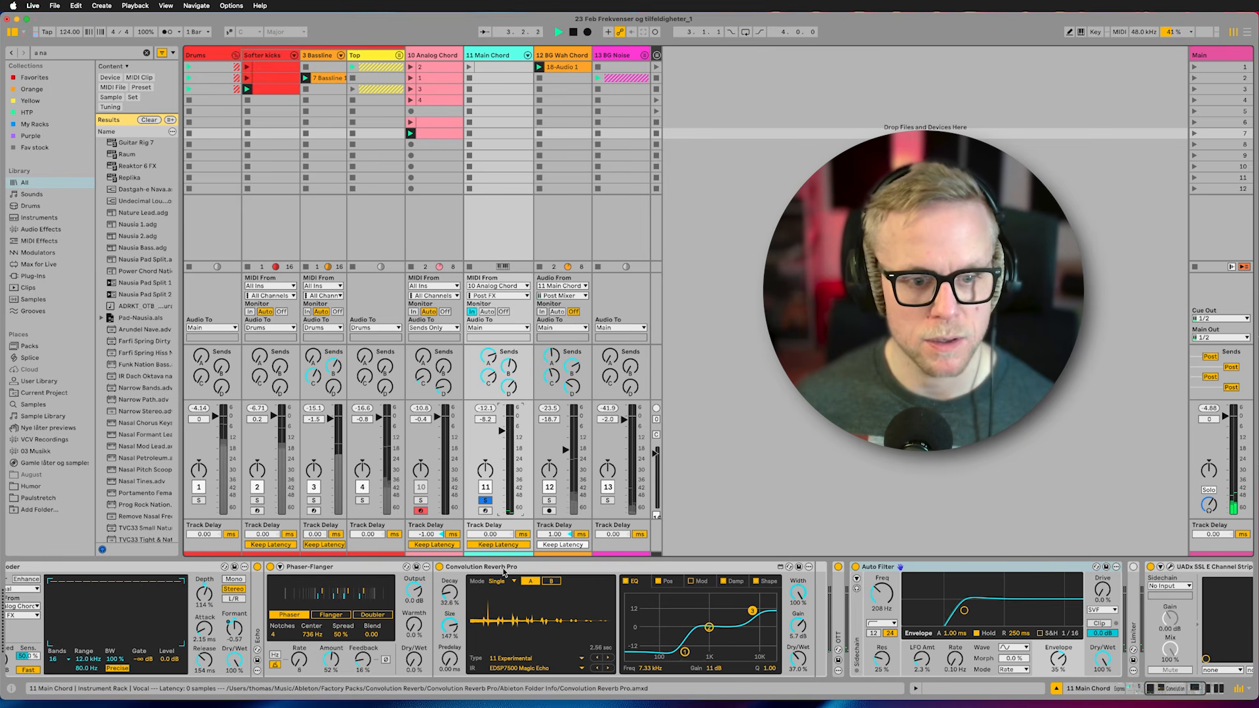
# - During playback, show the Finger snap chain and the Vocal chain, and unfold the Vocal Patience sampler
pyautogui.hscroll(-5, 822, 584)
pyautogui.hscroll(-4, 822, 583)
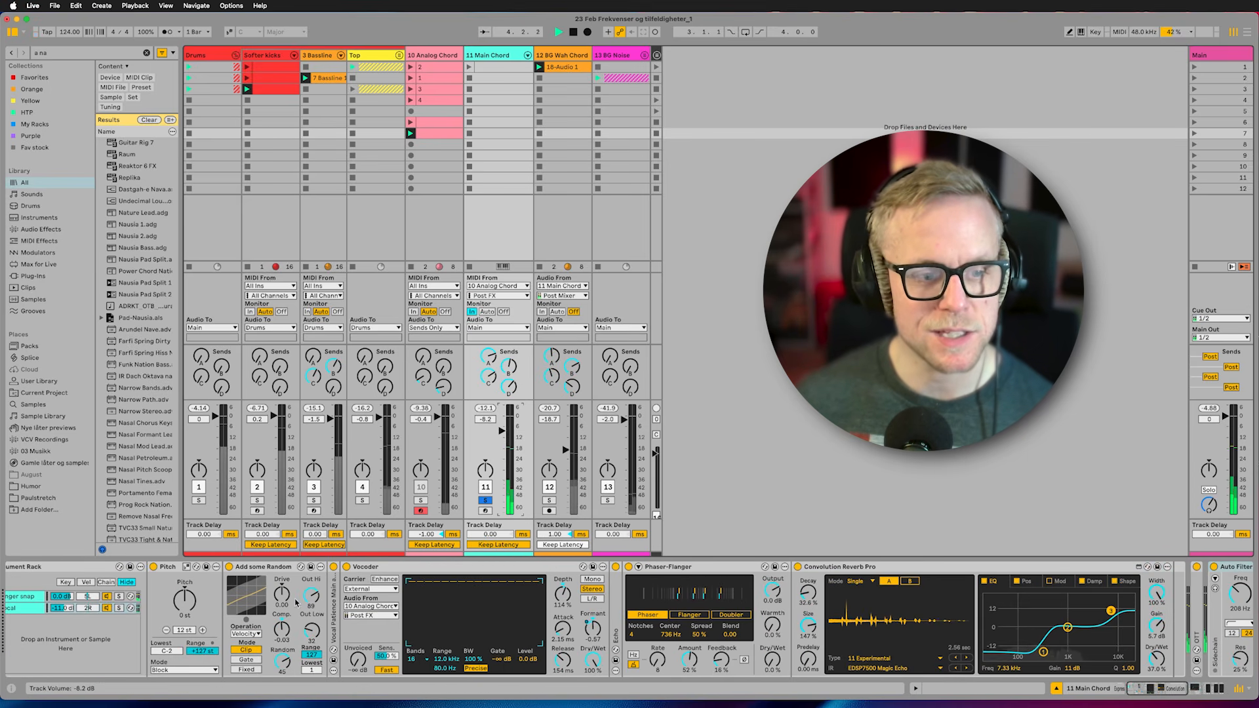
pyautogui.click(92, 598)
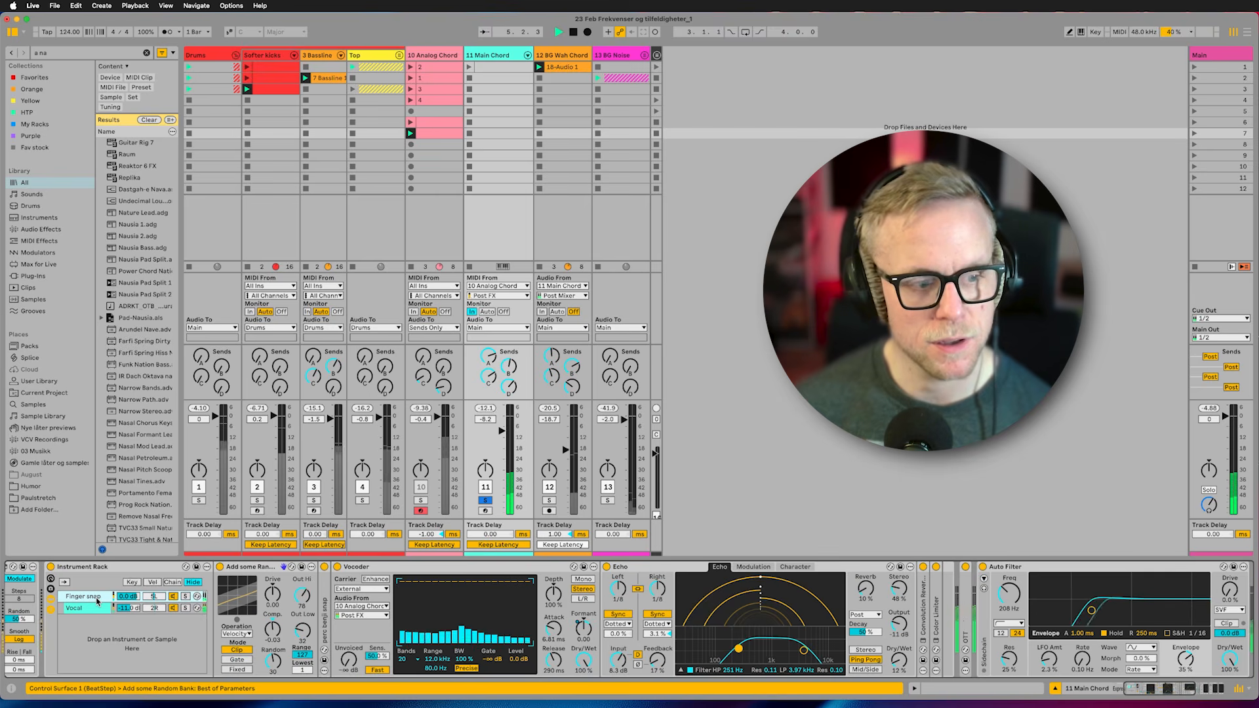
pyautogui.click(91, 609)
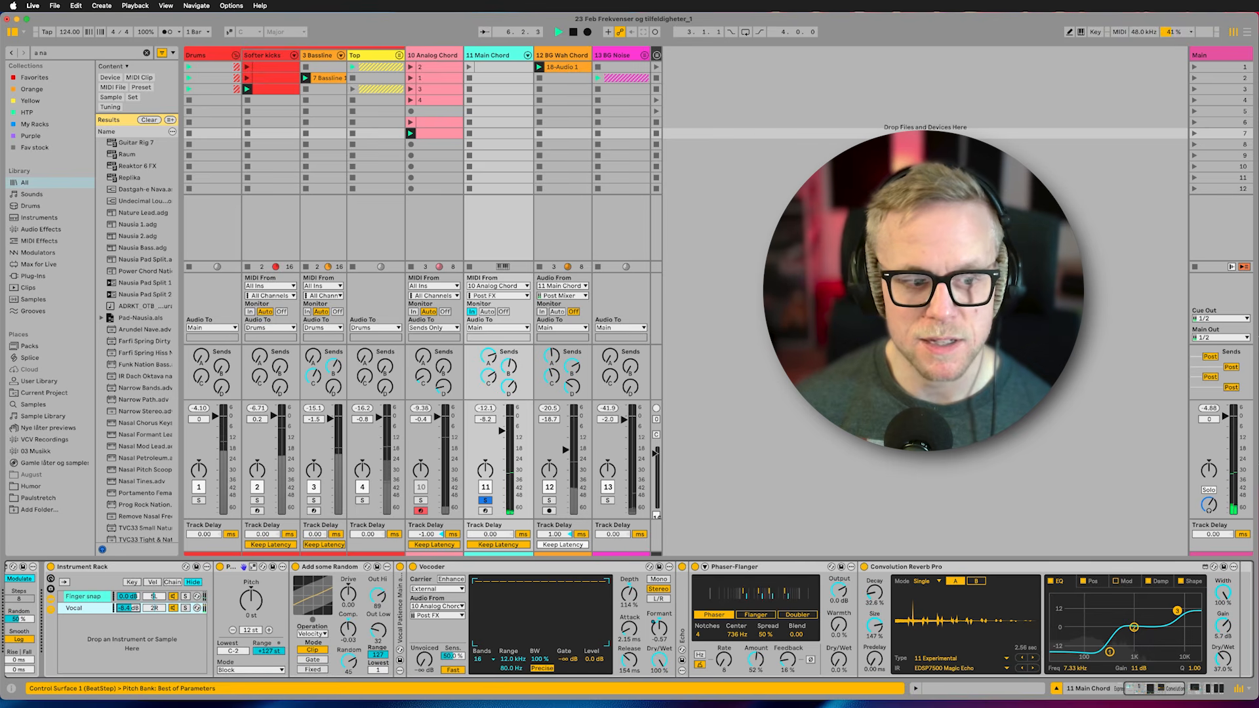
pyautogui.doubleClick(395, 604)
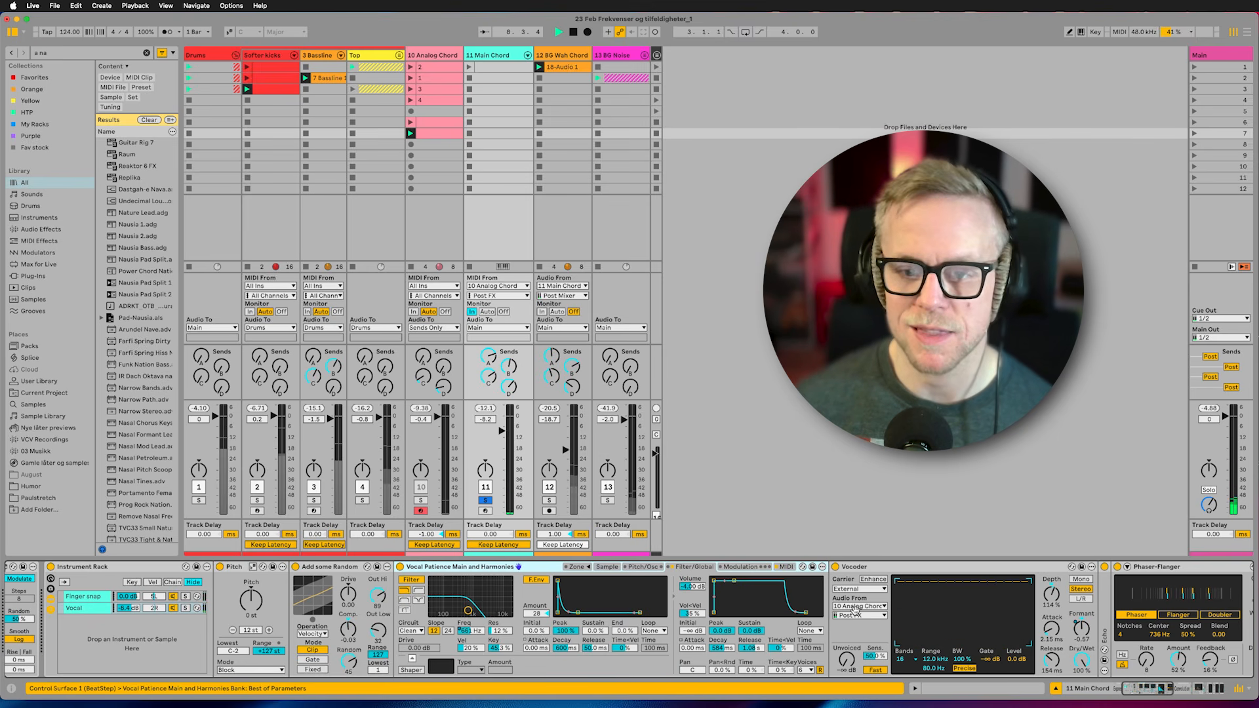
# - Review the Vocal chain's effects from the Vocoder through Auto Filter and unfold the OTT device
pyautogui.hscroll(2, 852, 608)
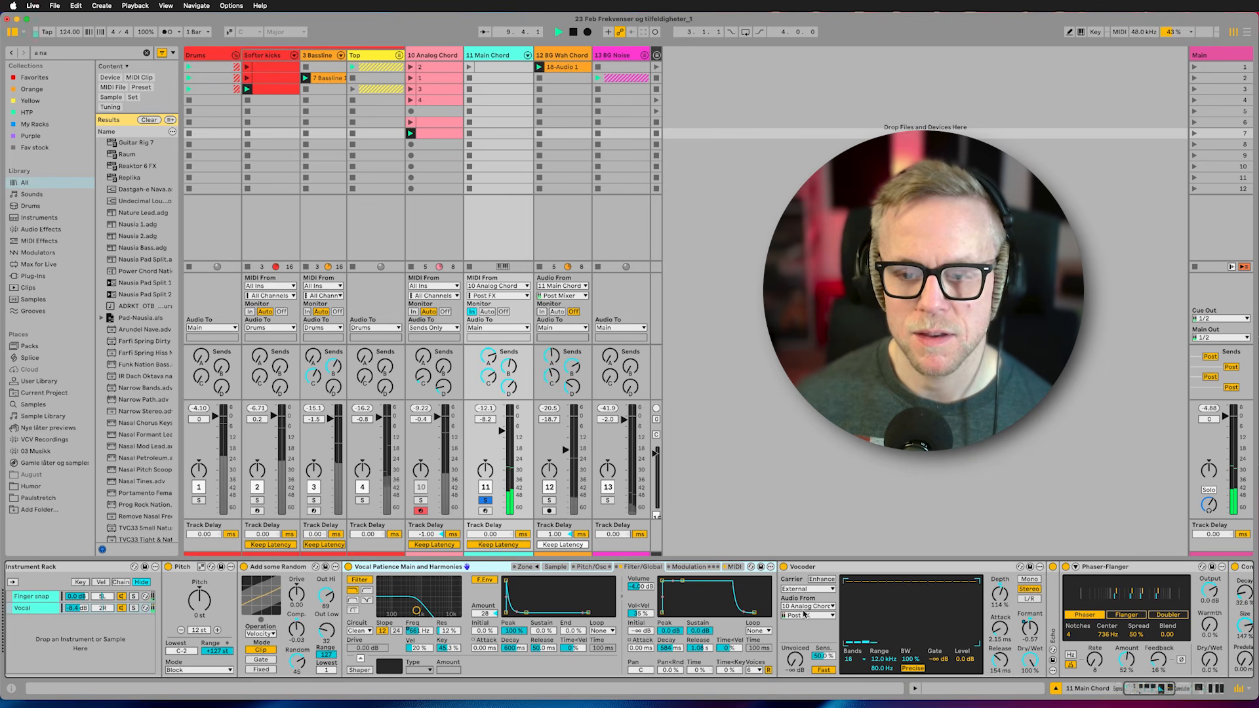
pyautogui.hscroll(5, 787, 603)
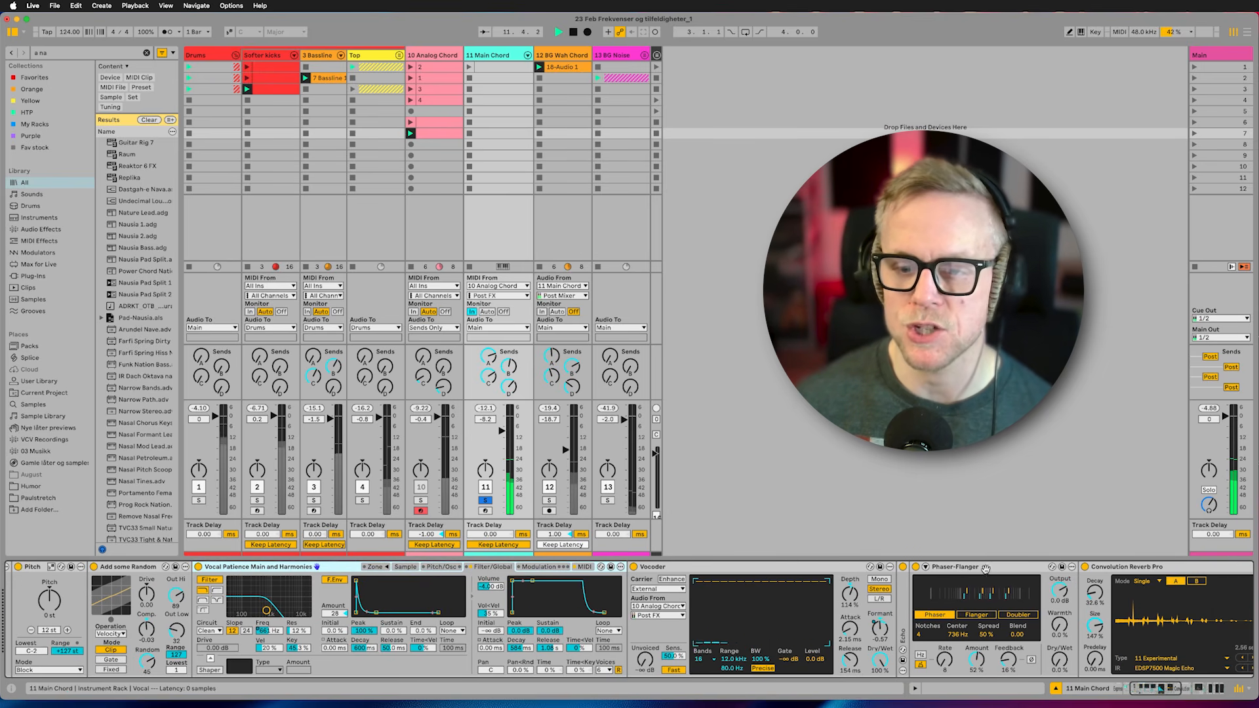
pyautogui.hscroll(10, 938, 576)
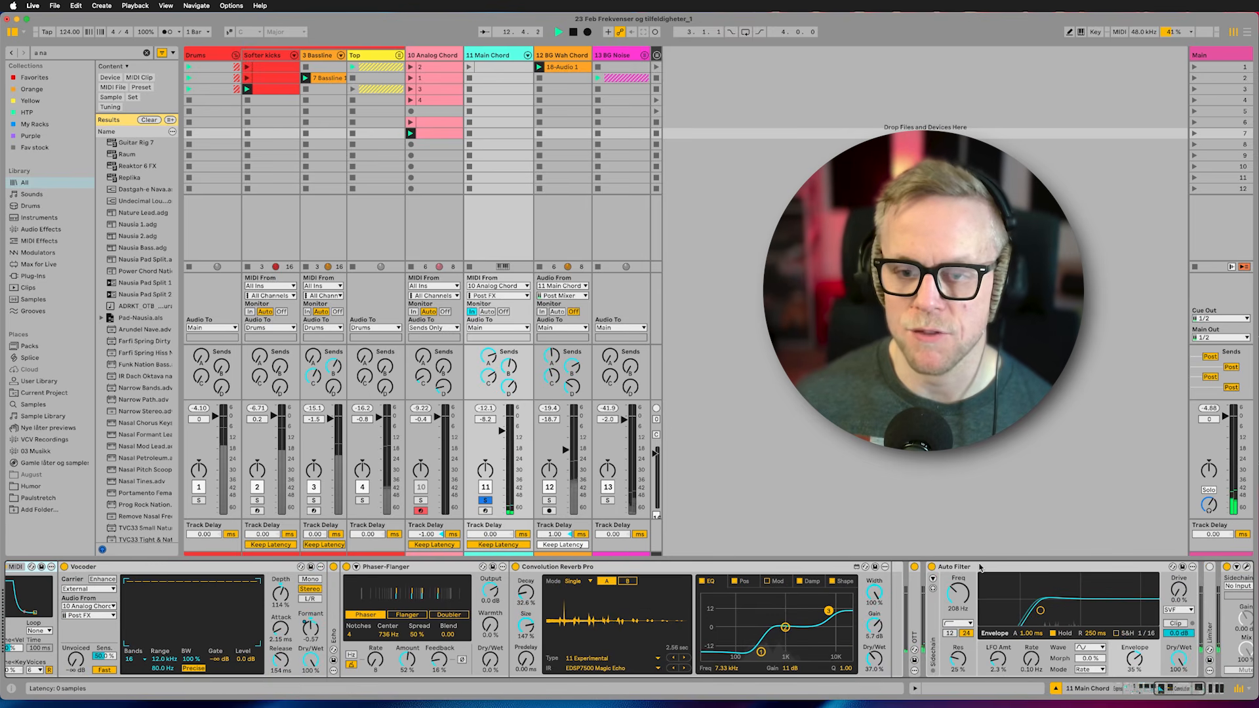
pyautogui.hscroll(10, 916, 572)
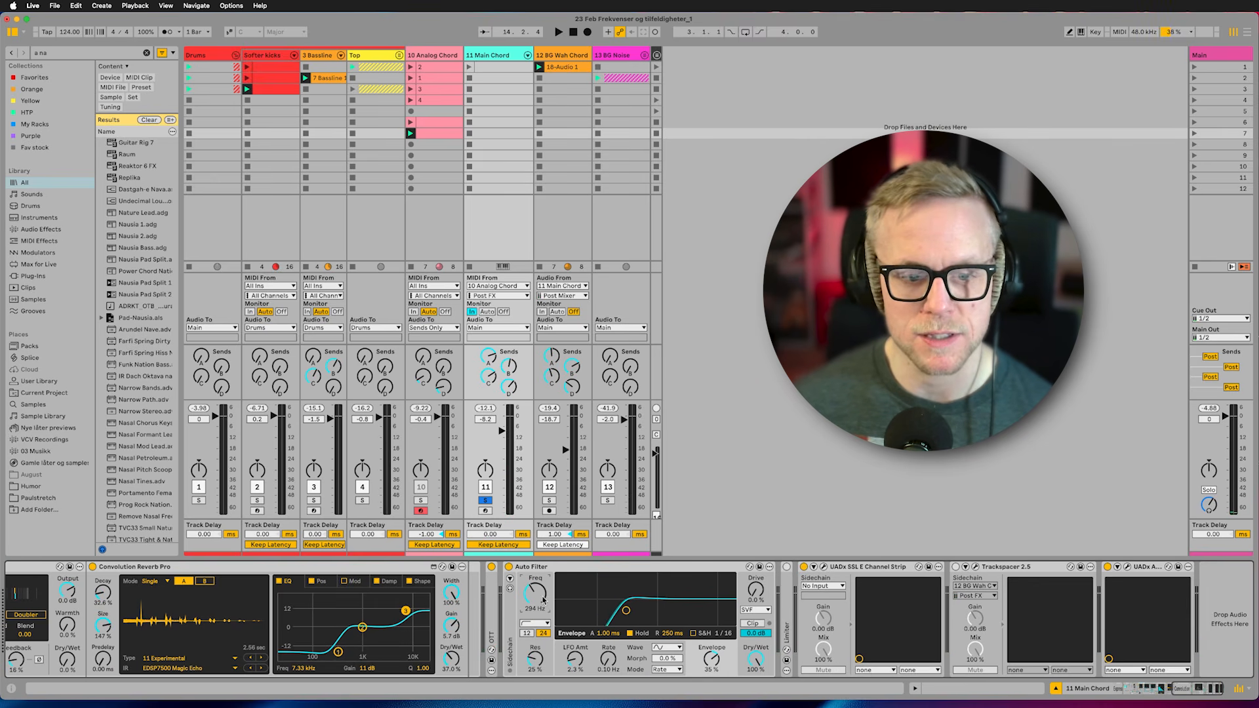
pyautogui.doubleClick(492, 590)
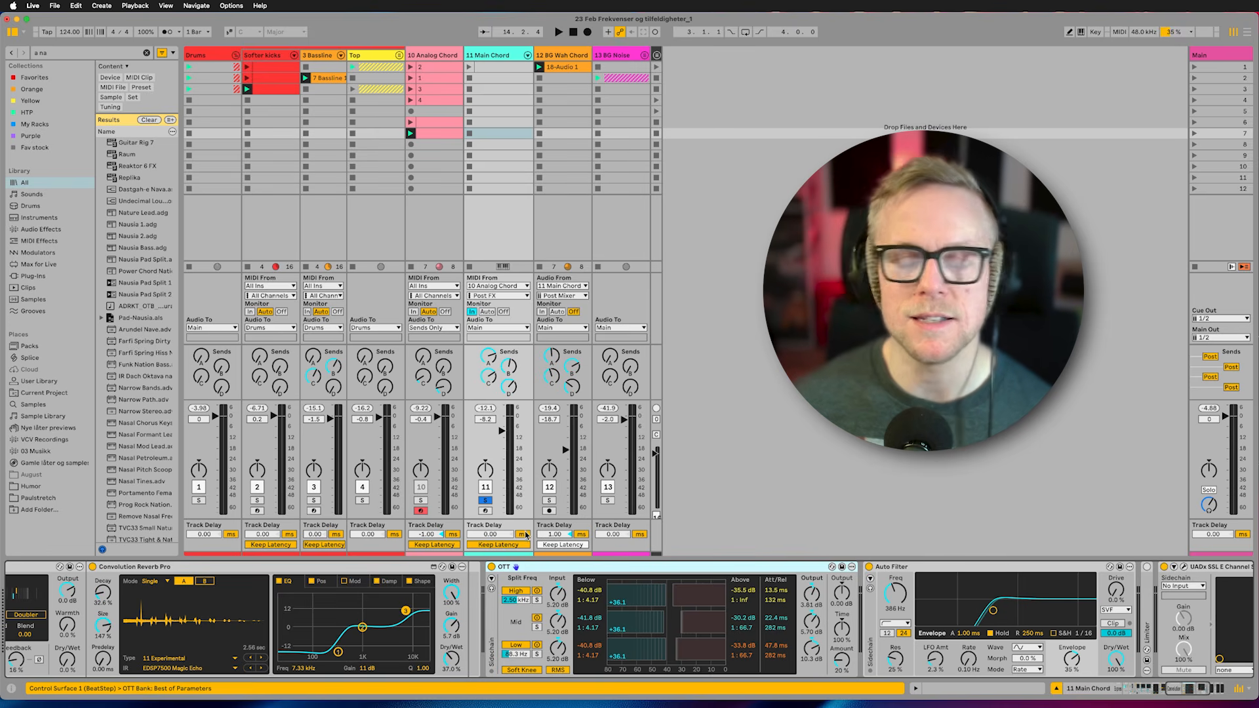
# - Close the Trackspacer plug-in window on the Main Chord track
pyautogui.click(494, 245)
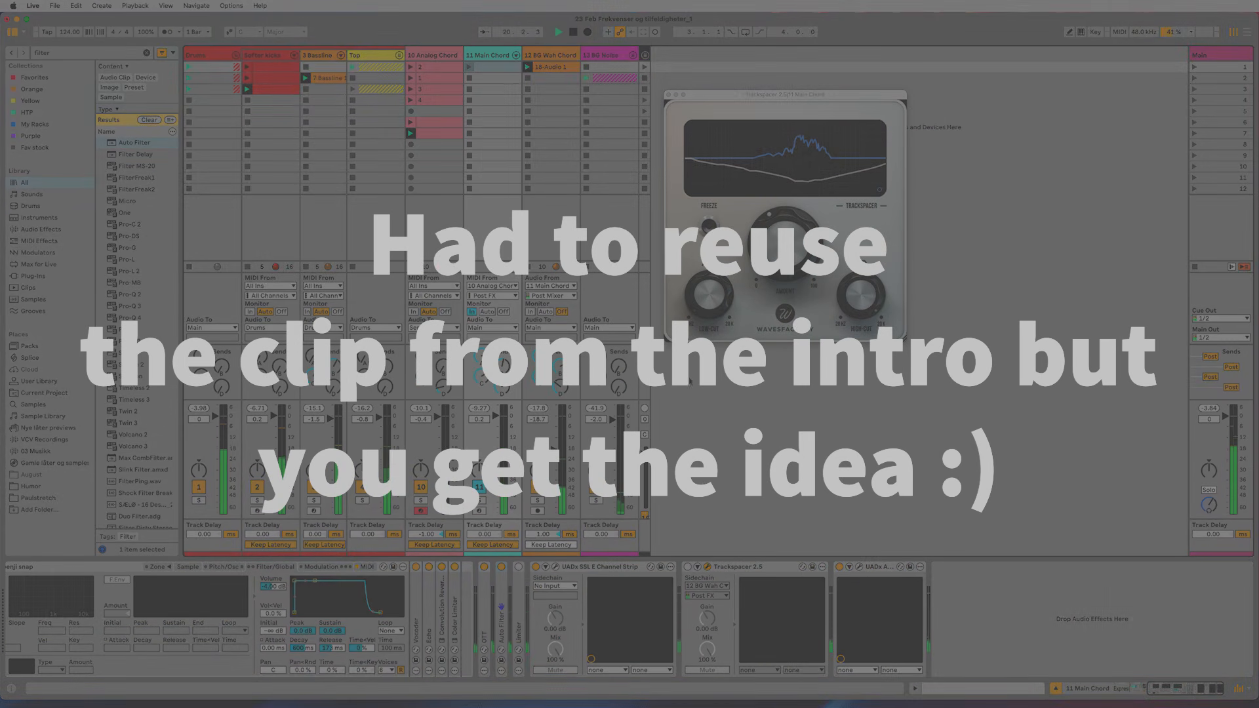
pyautogui.click(669, 95)
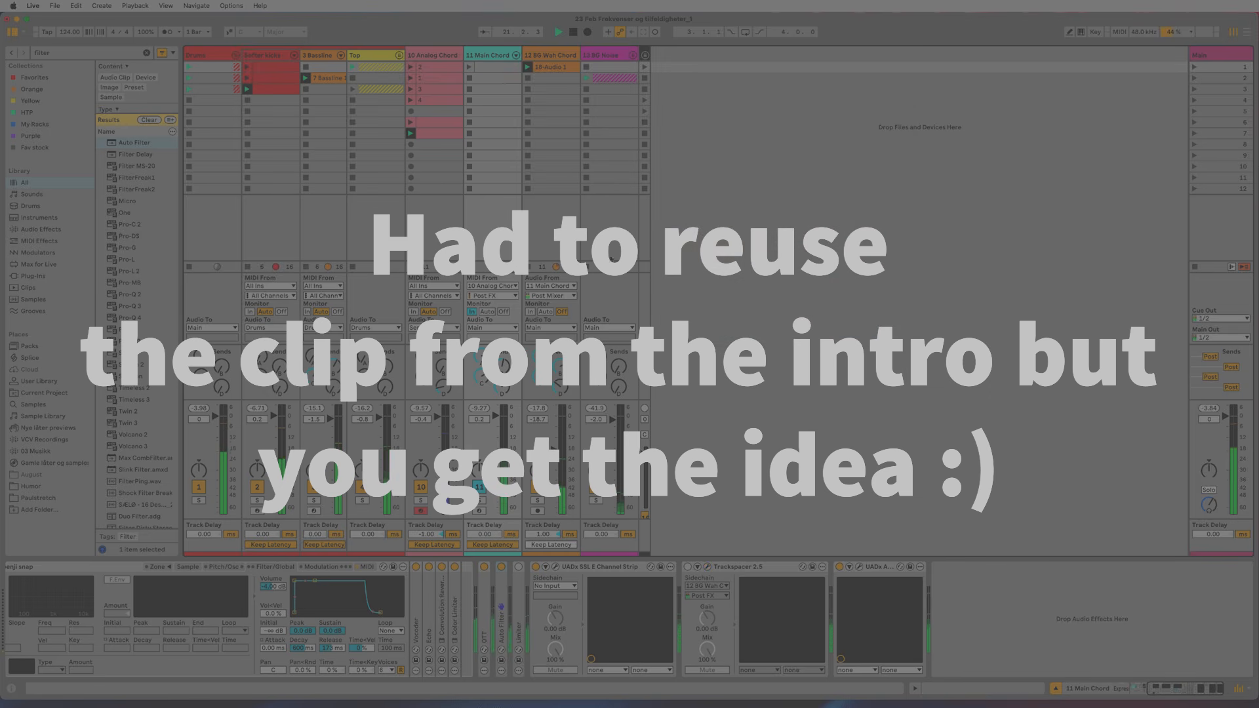